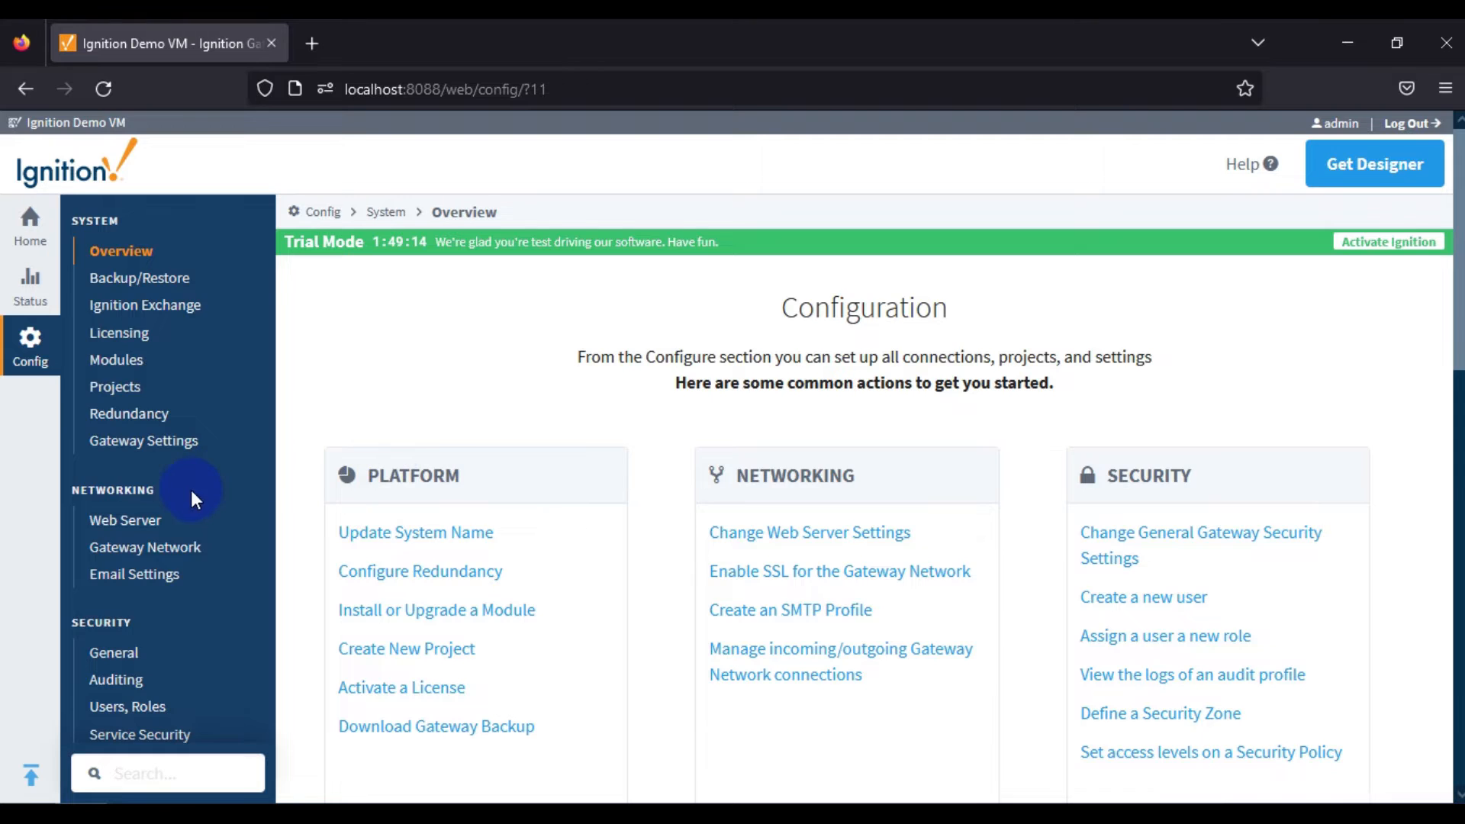
scroll(191, 490, down, 3)
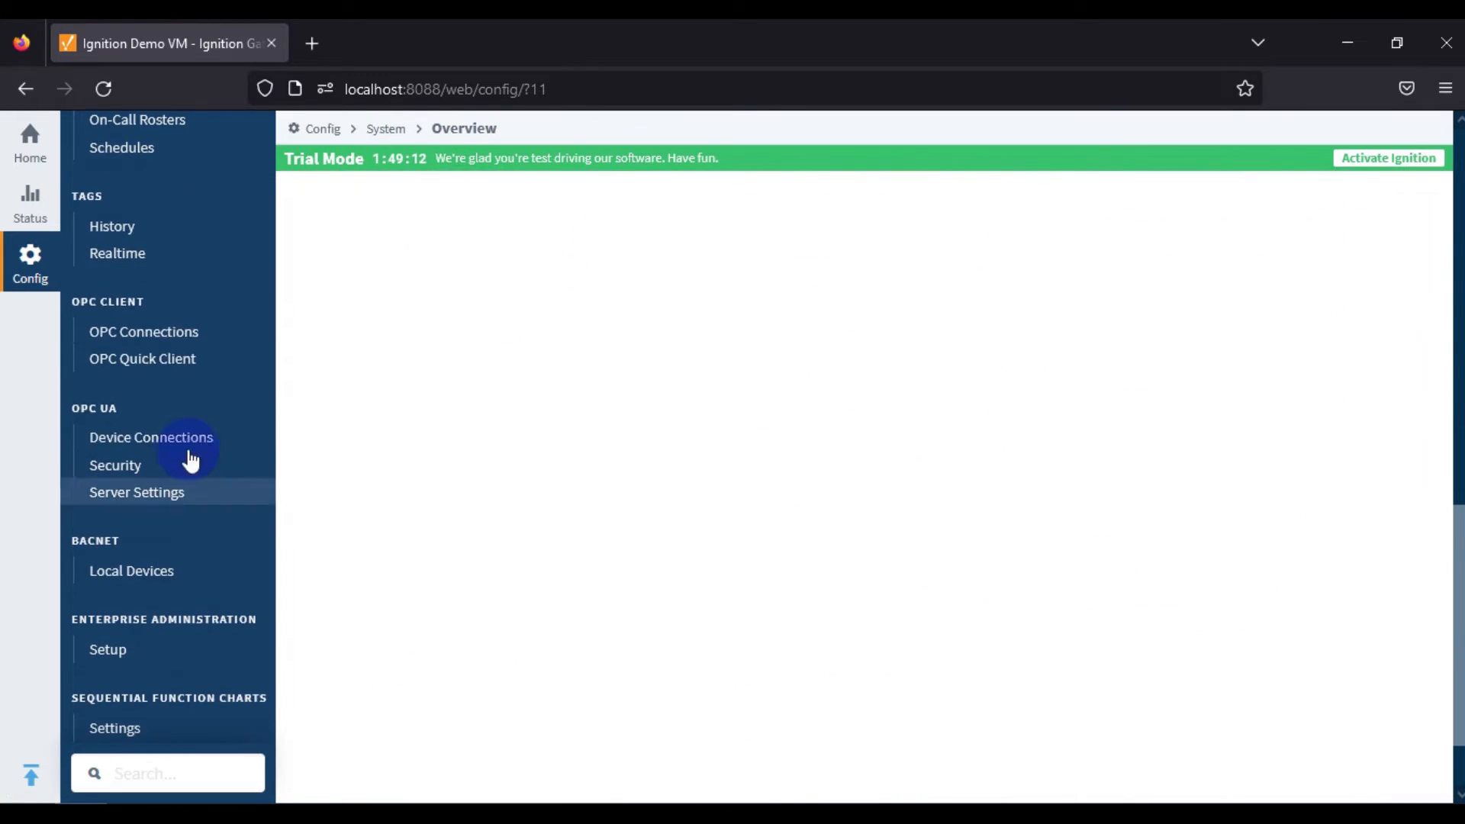
Open the OPC connections page and check the connection status of the Prosys Simulation Server.
click(167, 341)
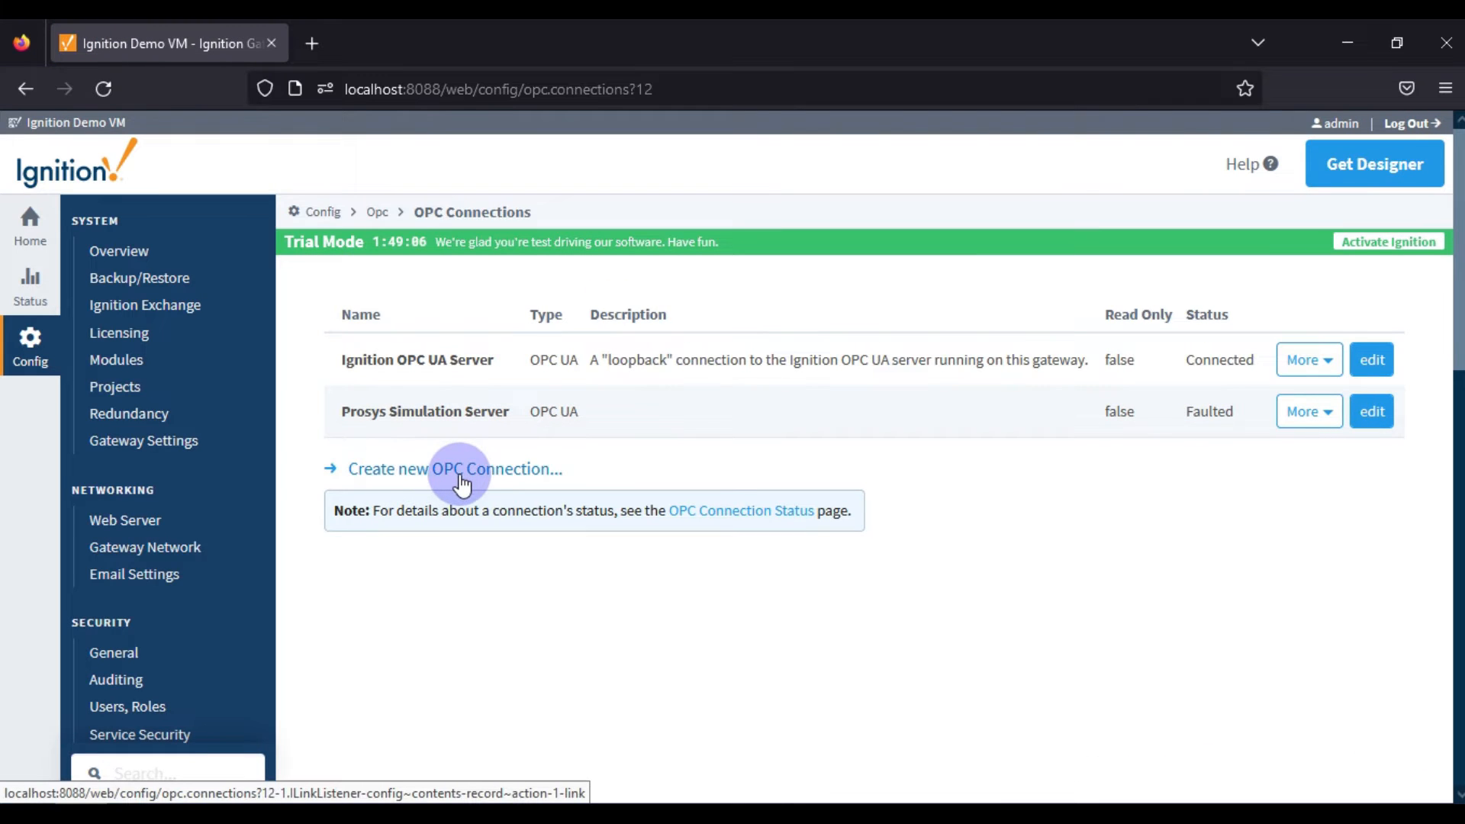
triple_click(396, 416)
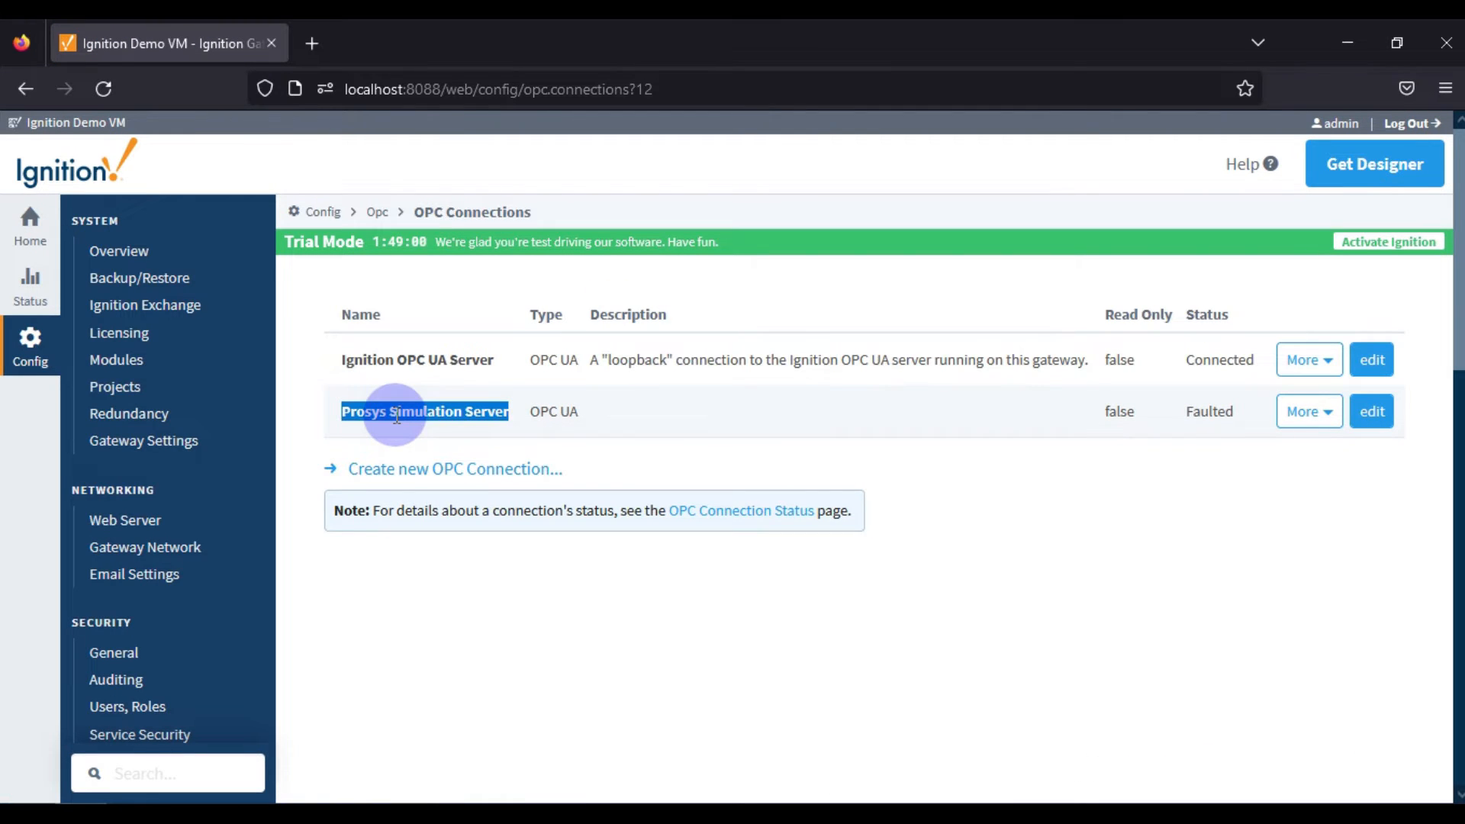
double_click(1207, 412)
click(1207, 412)
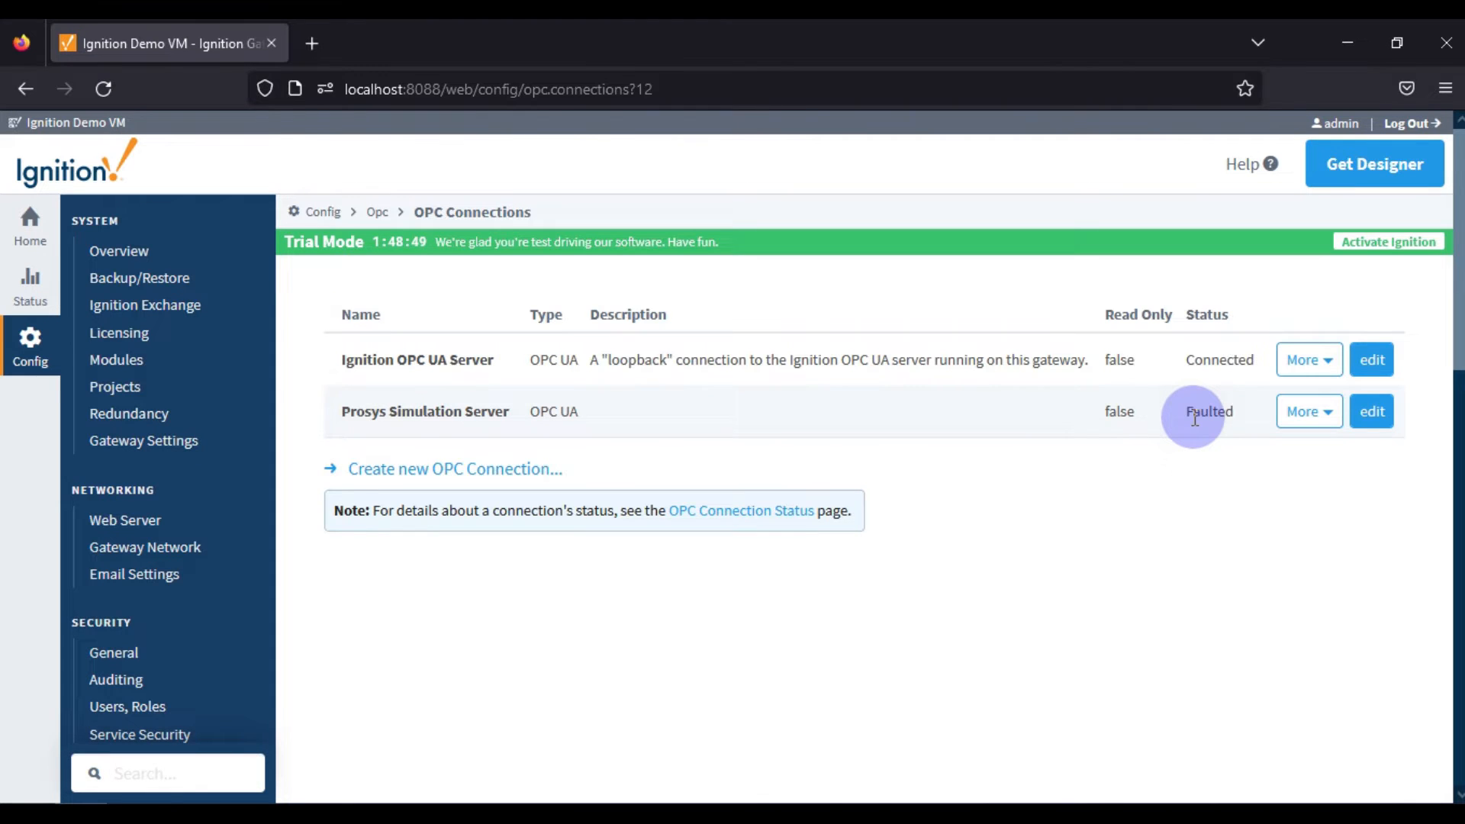
Start a new OPC connection of the OPC-DA COM Connection type.
click(479, 475)
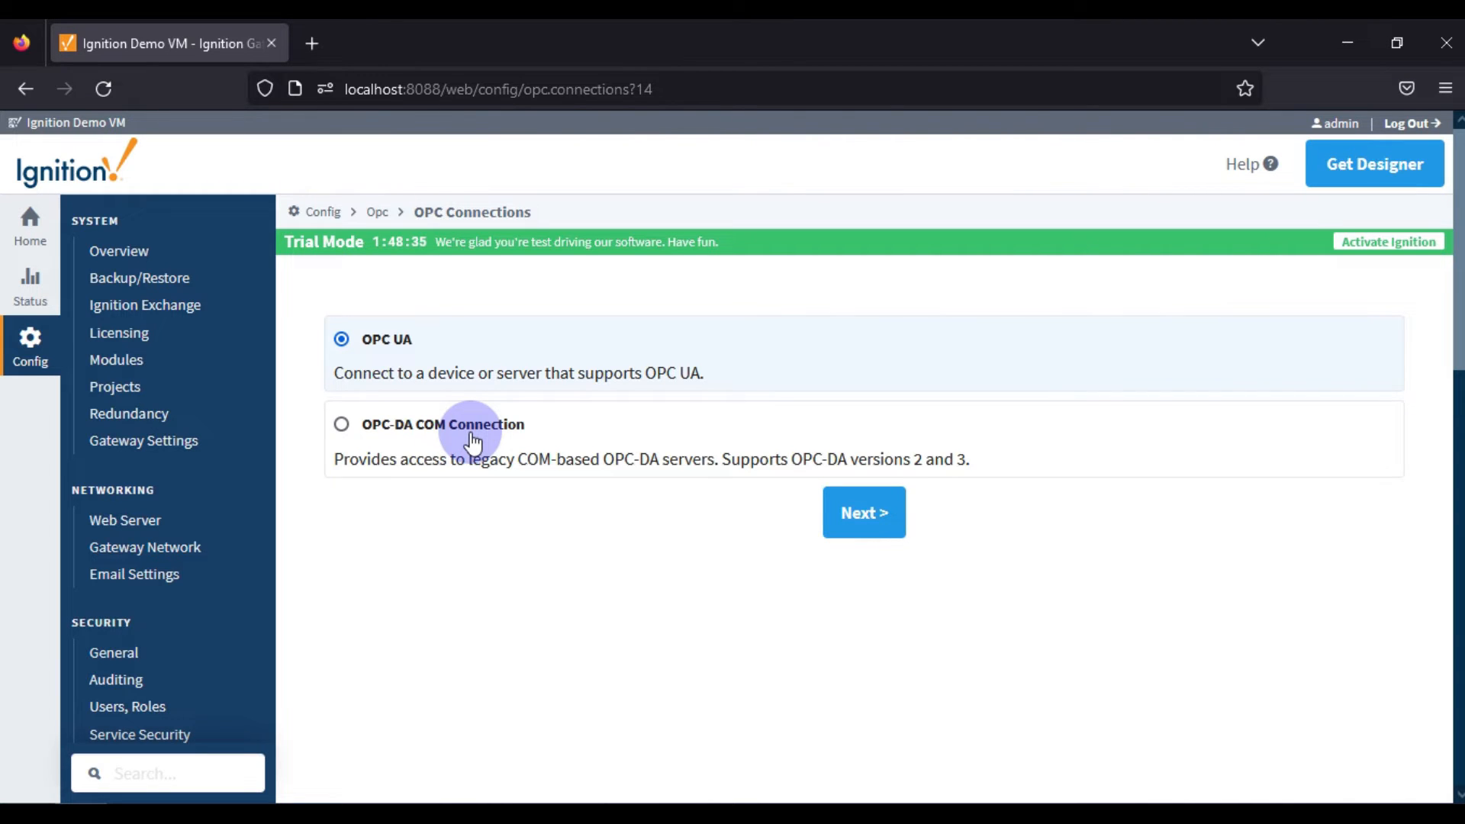
click(397, 439)
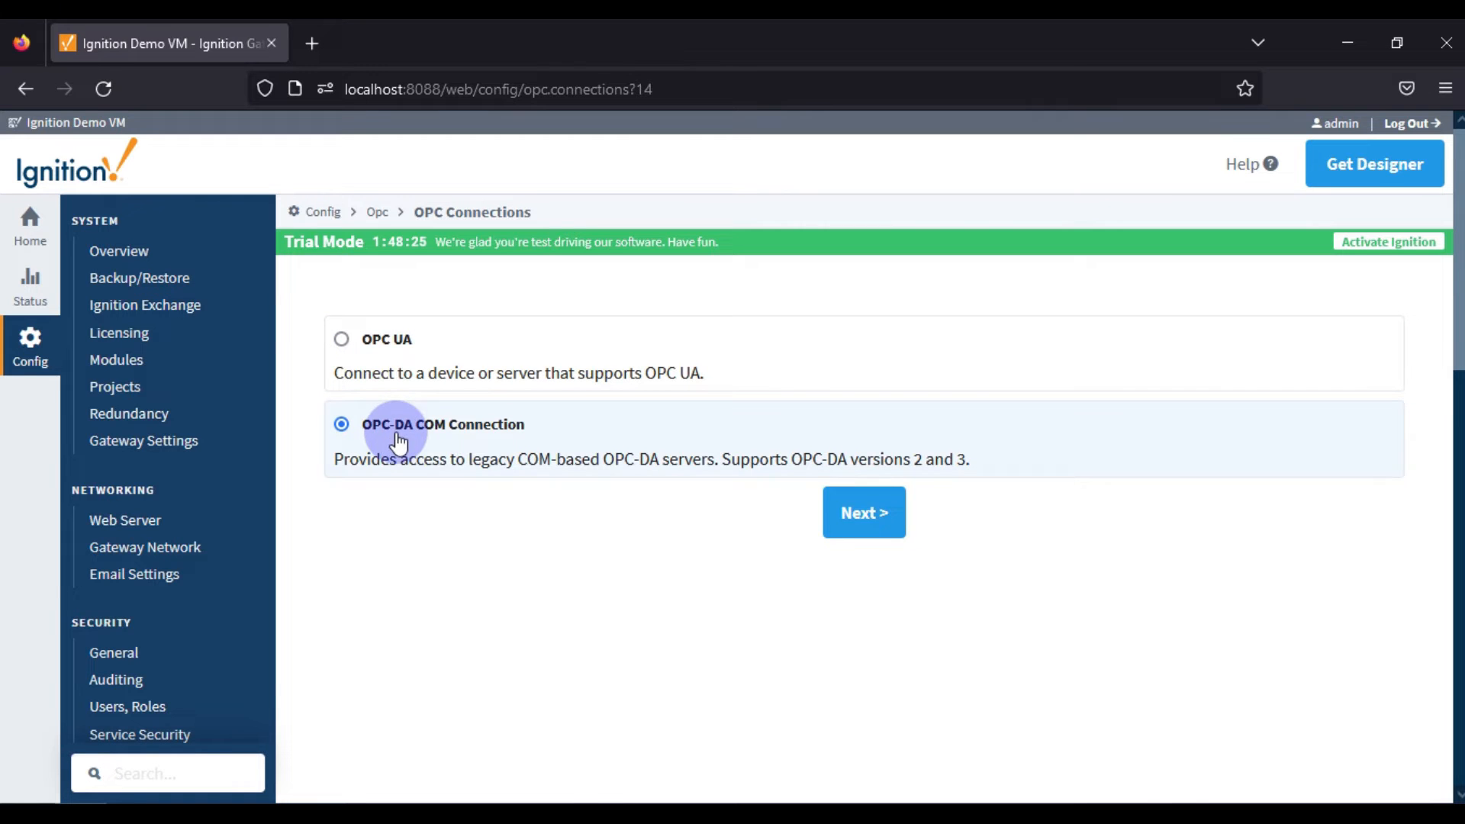
click(877, 528)
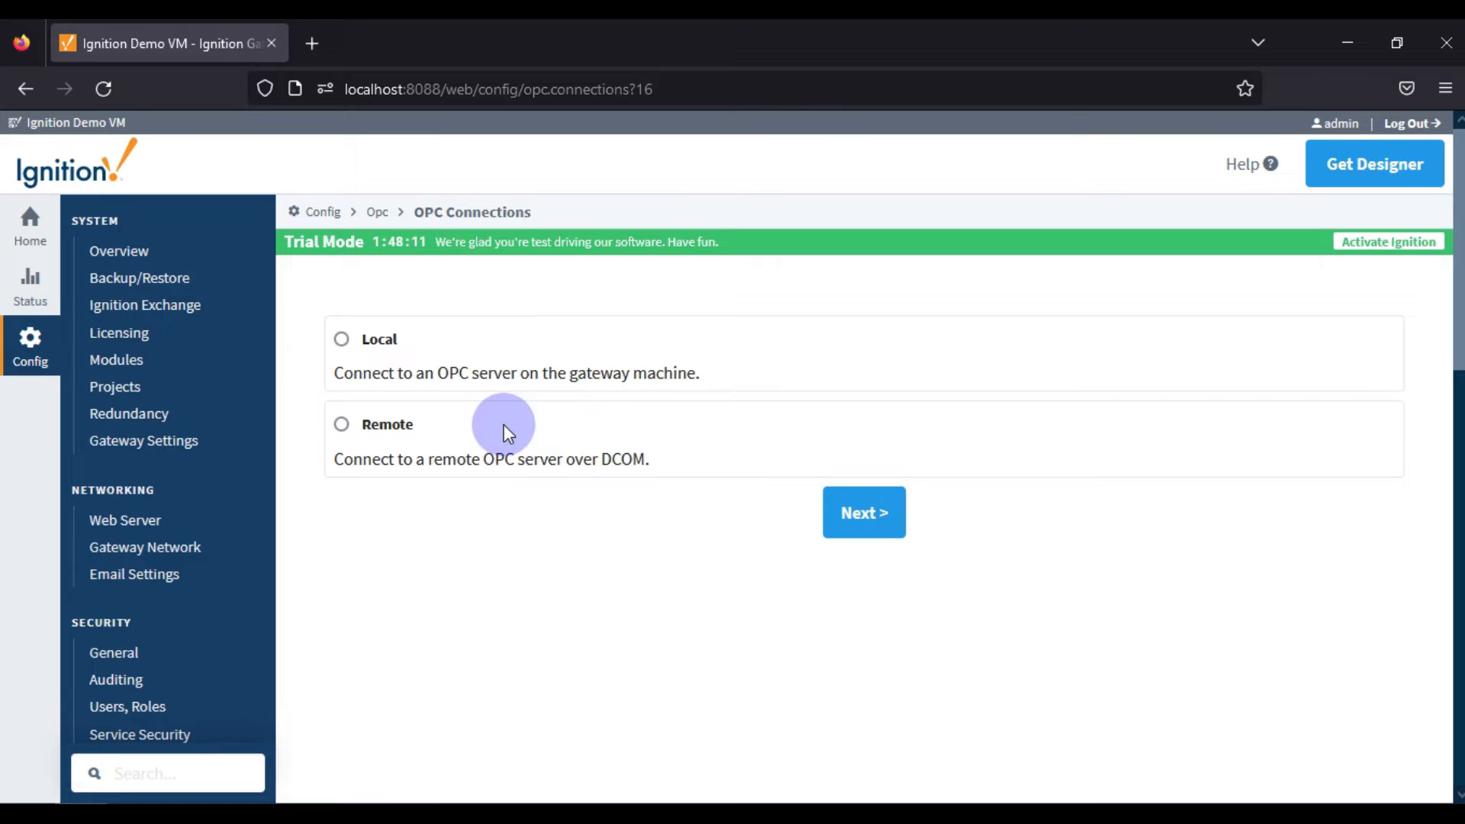
Check the running MatrikonOPC simulation server, then choose a local connection to MatrikonOPC Server for Simulation and Testing.
click(346, 800)
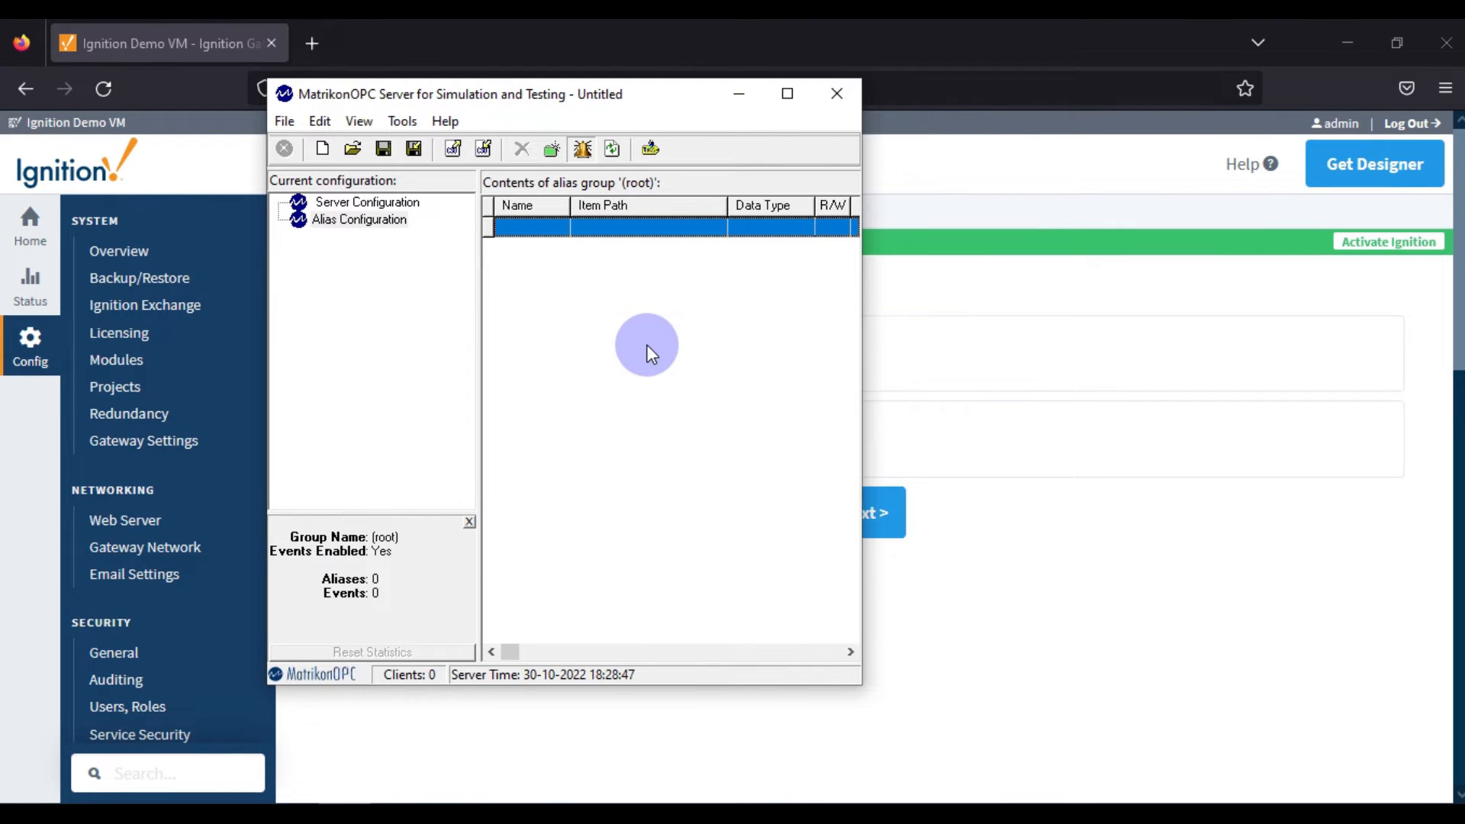
click(1151, 263)
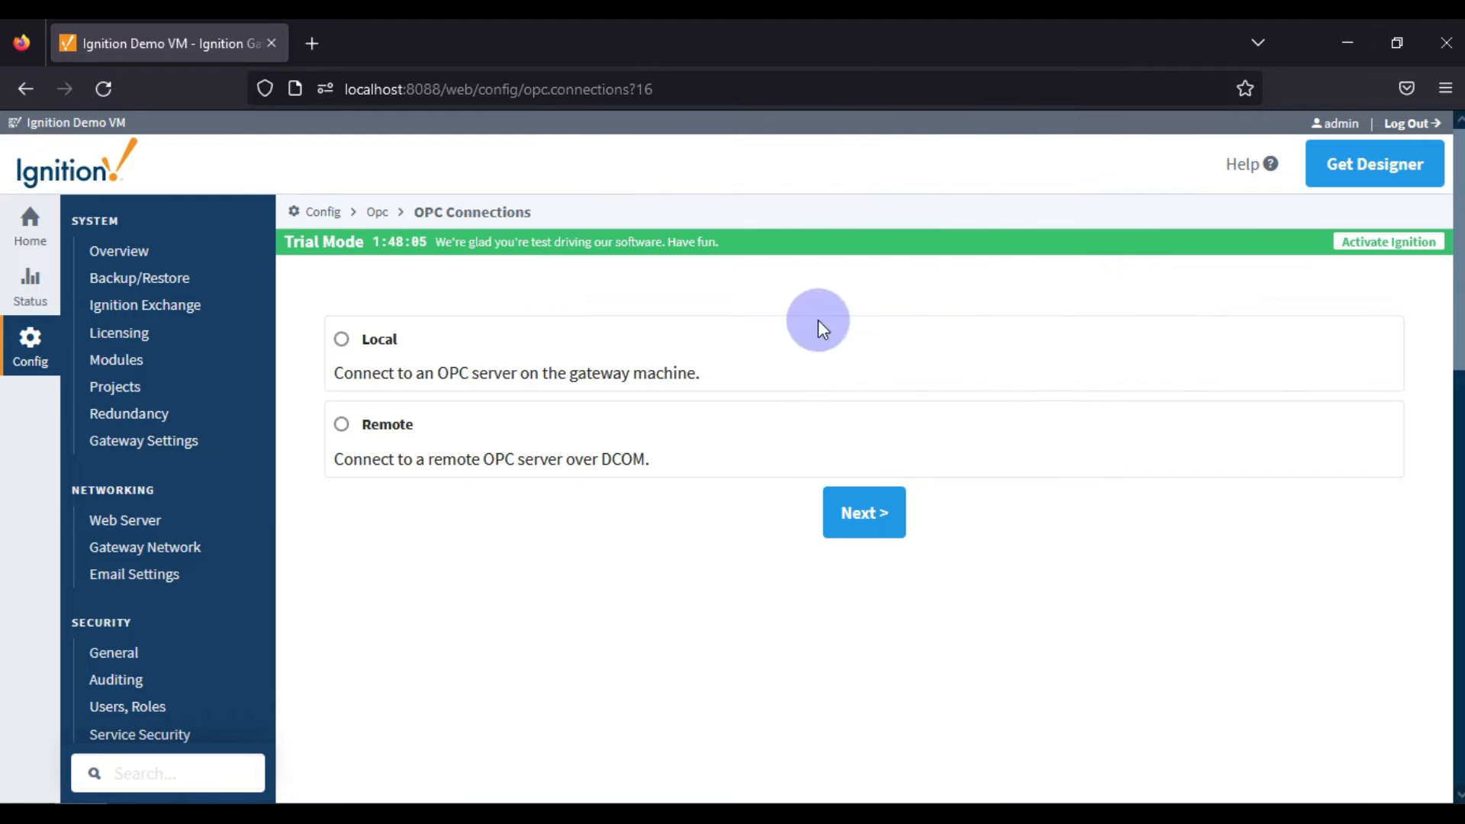
click(341, 339)
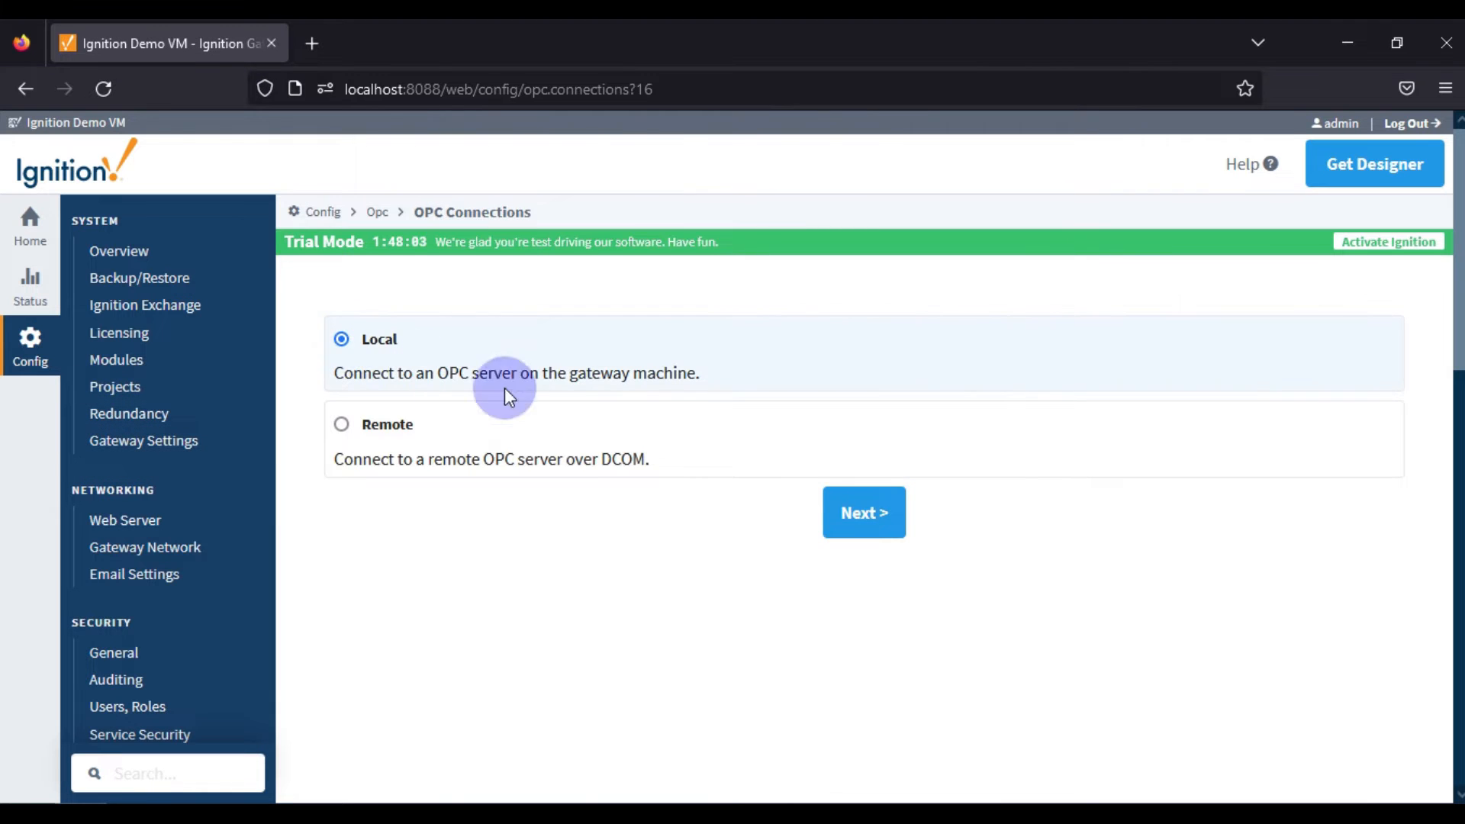
click(864, 523)
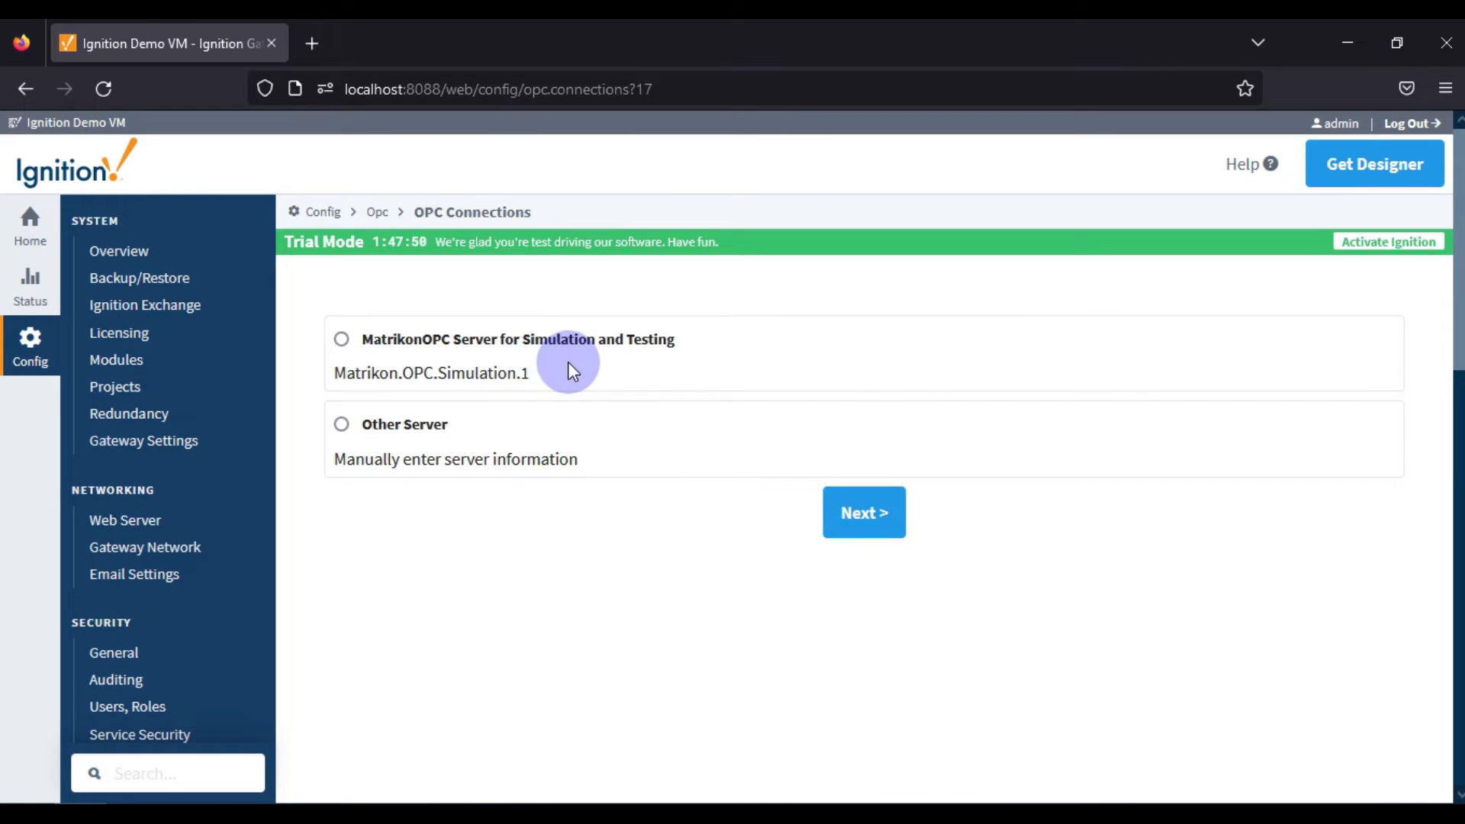
click(489, 345)
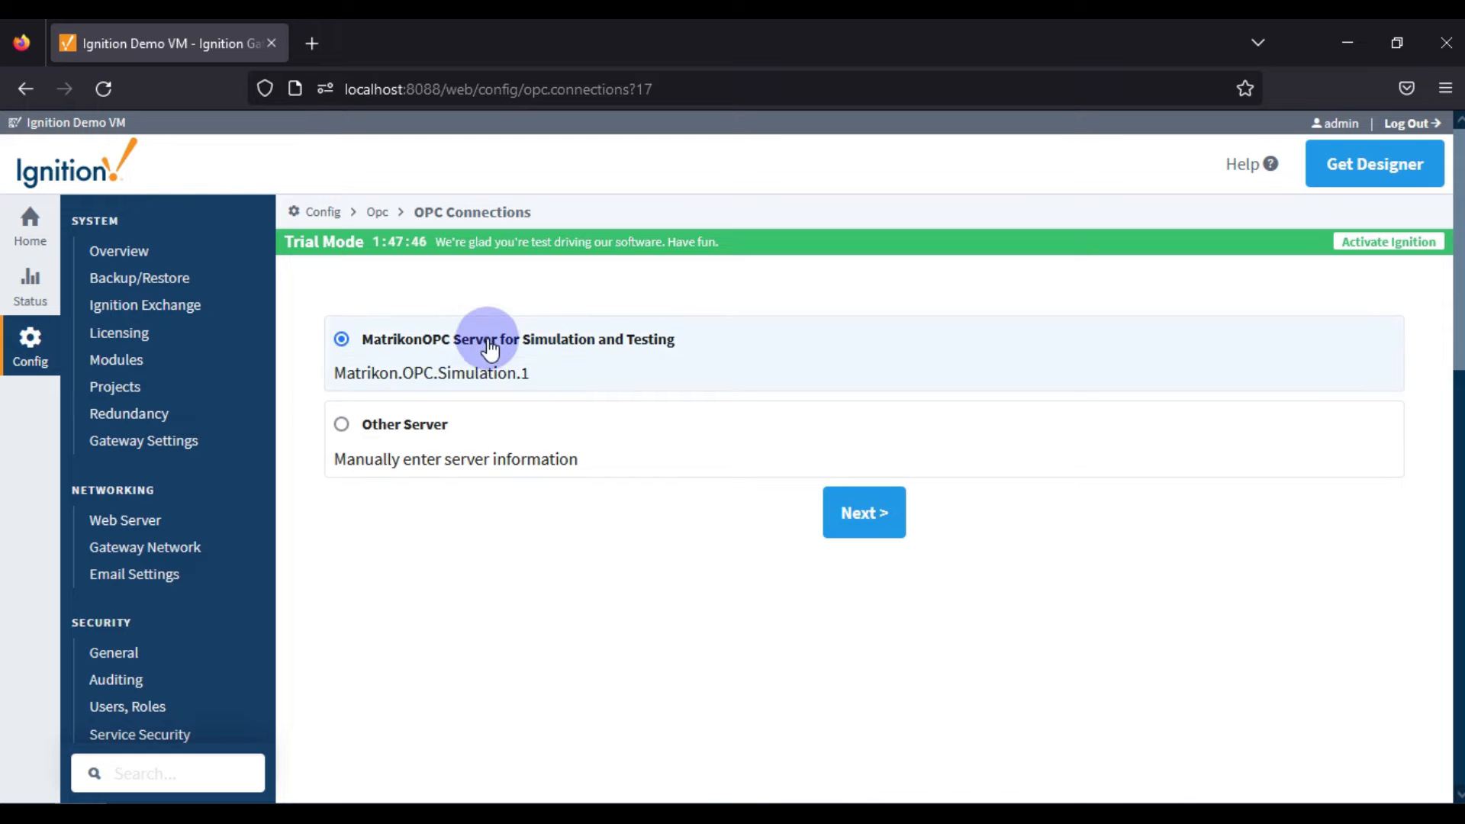
click(862, 519)
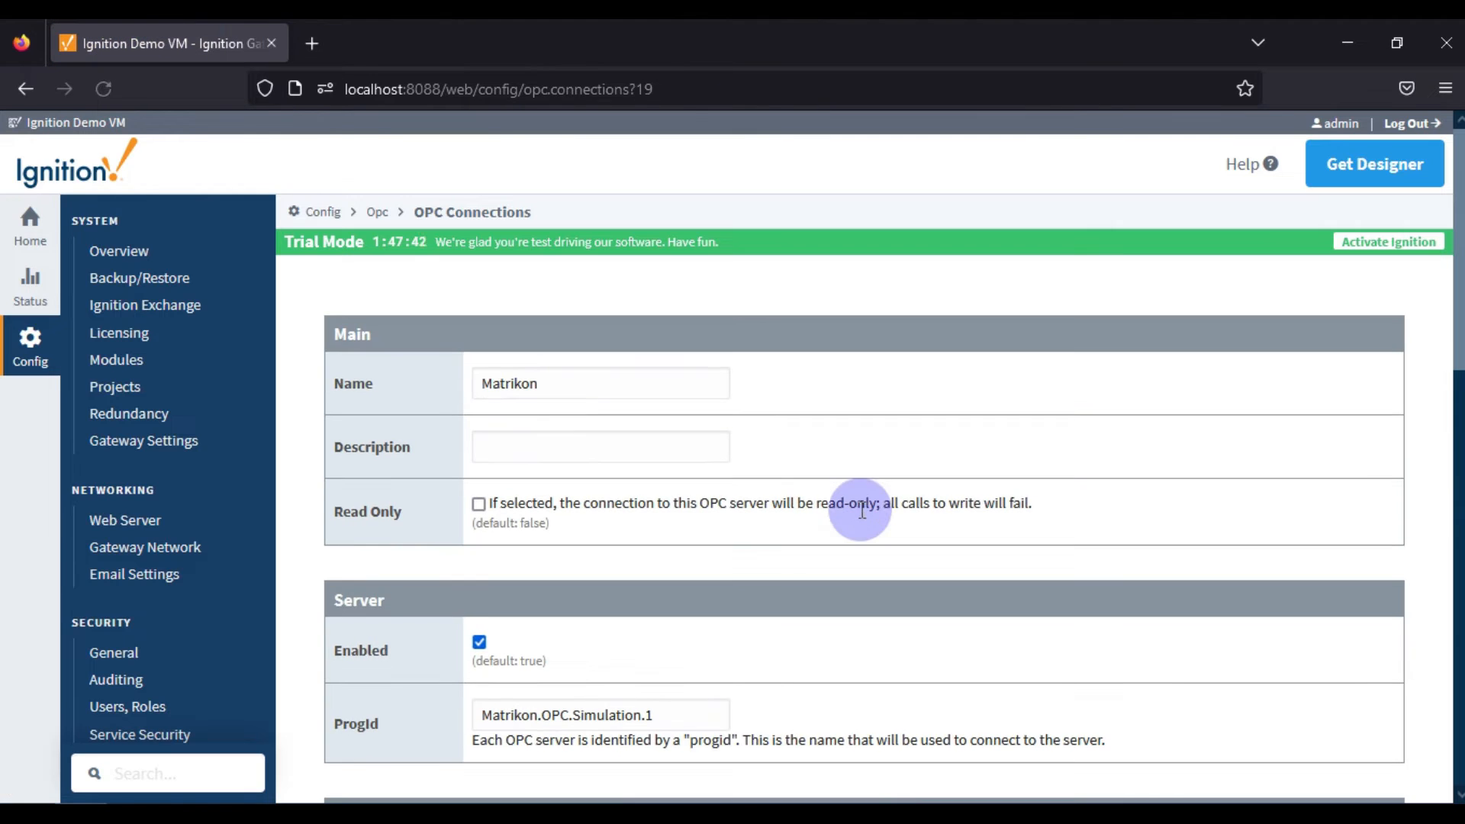
Name the connection Matrikon Simulation Server and enter OPC-DA as its description.
click(583, 385)
text(Simula)
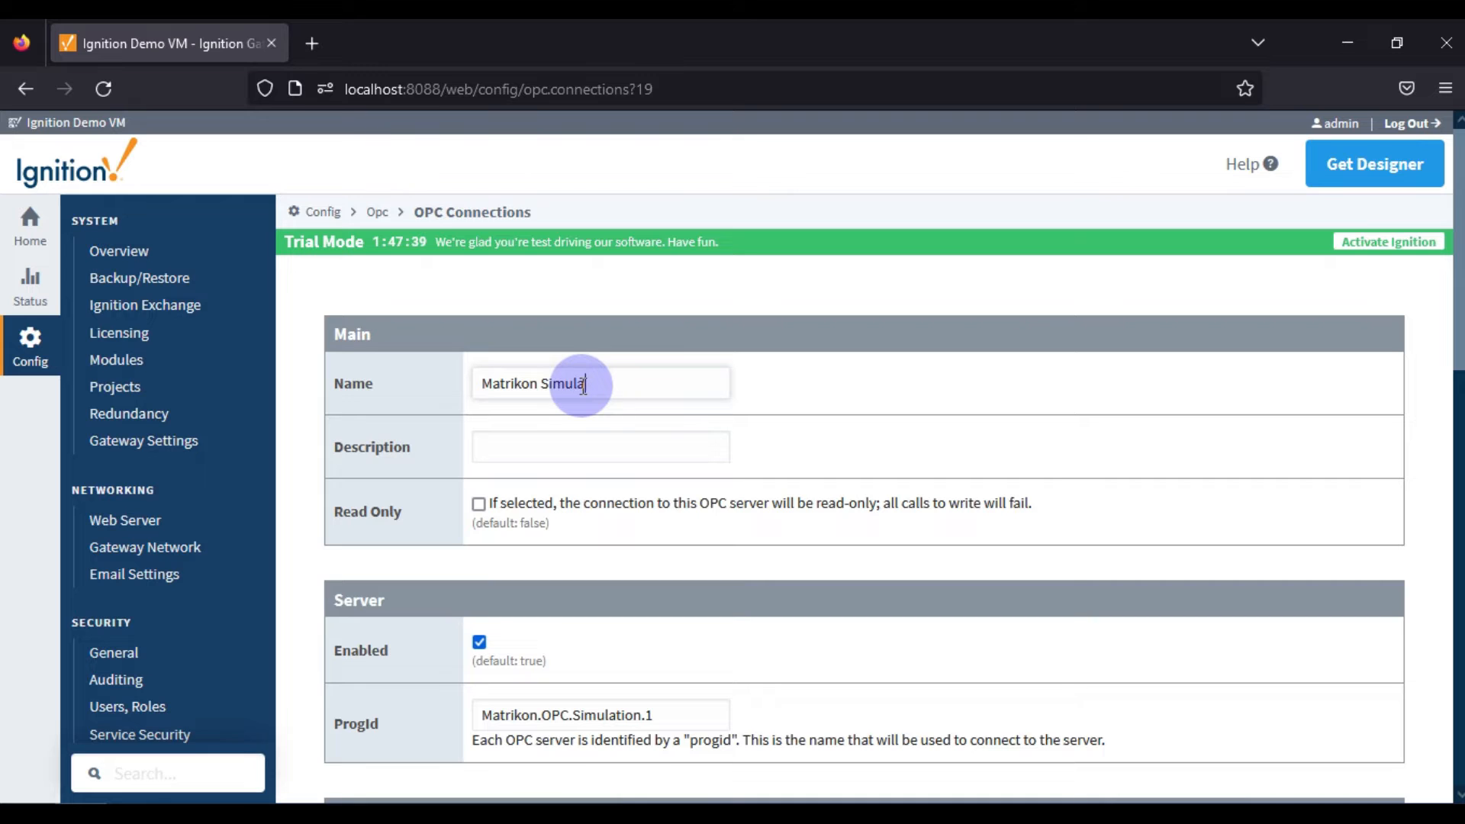
text(tion Server)
key(Tab)
text(OPC_)
key(BackSpace)
text(-UD)
key(BackSpace)
key(BackSpace)
text(DA)
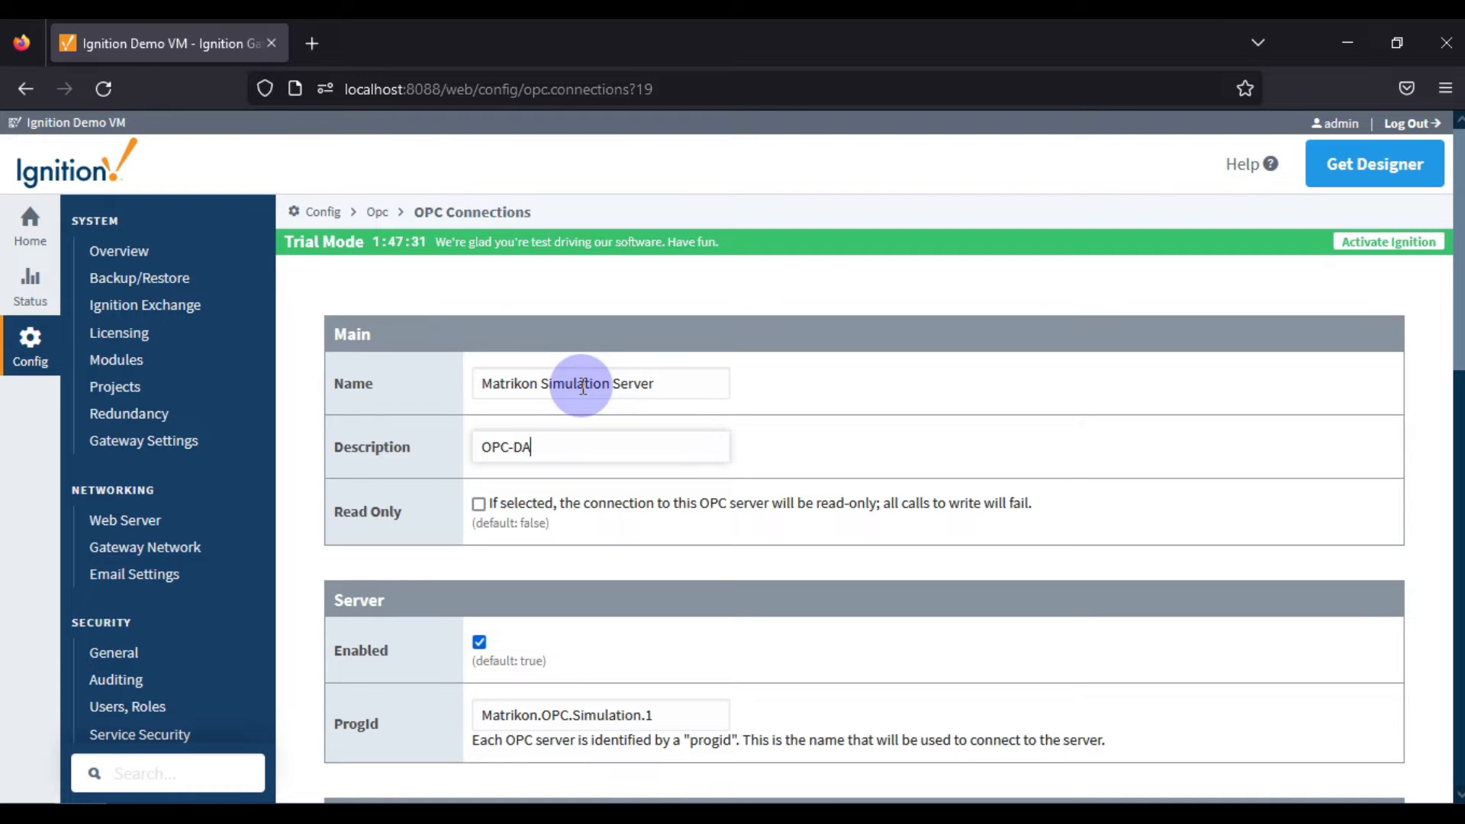
Create the OPC connection with the default server and OPC settings and check its description and status in the connection list.
scroll(583, 387, down, 4)
scroll(591, 394, down, 7)
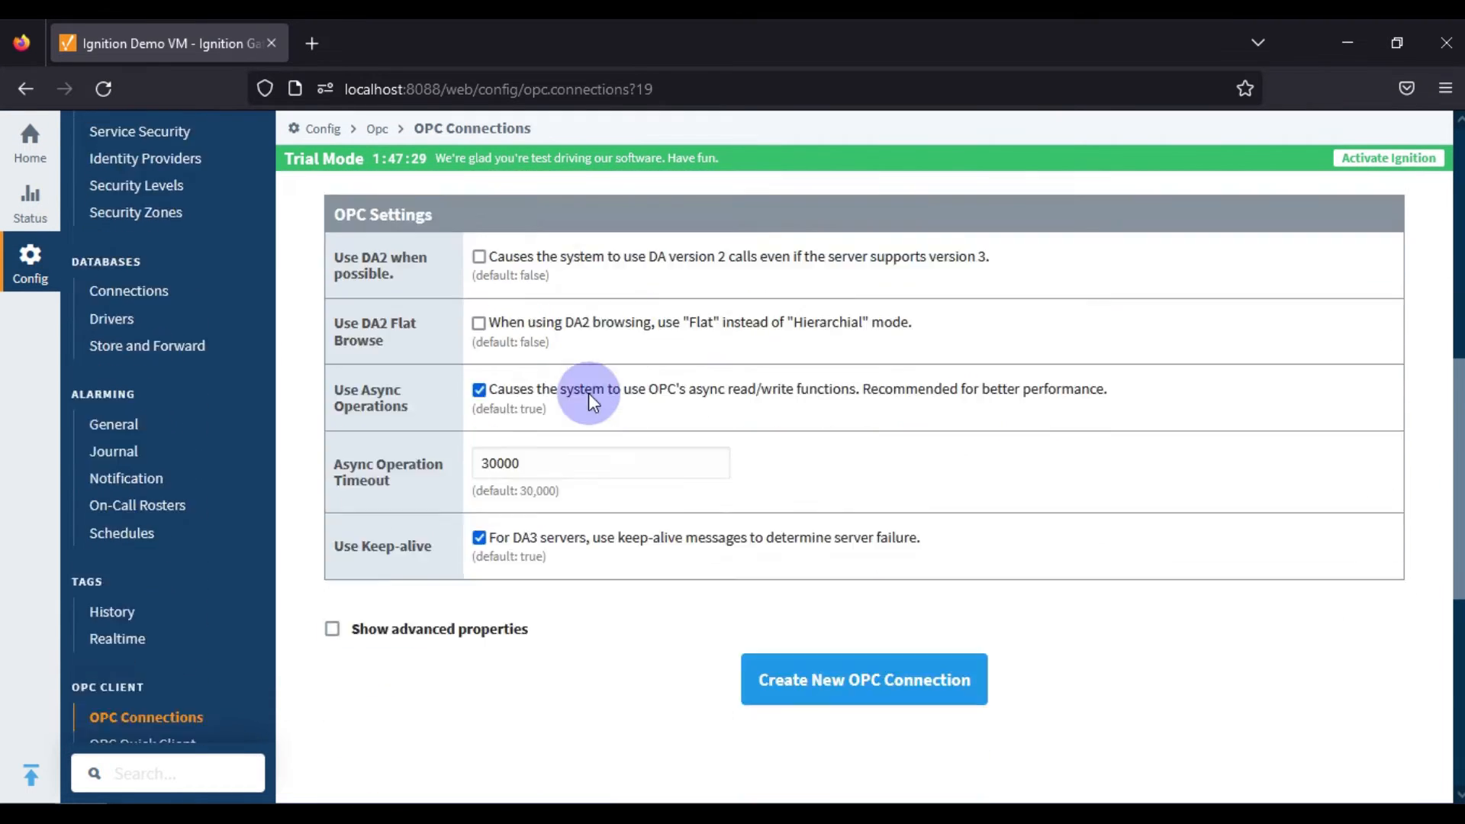
click(888, 428)
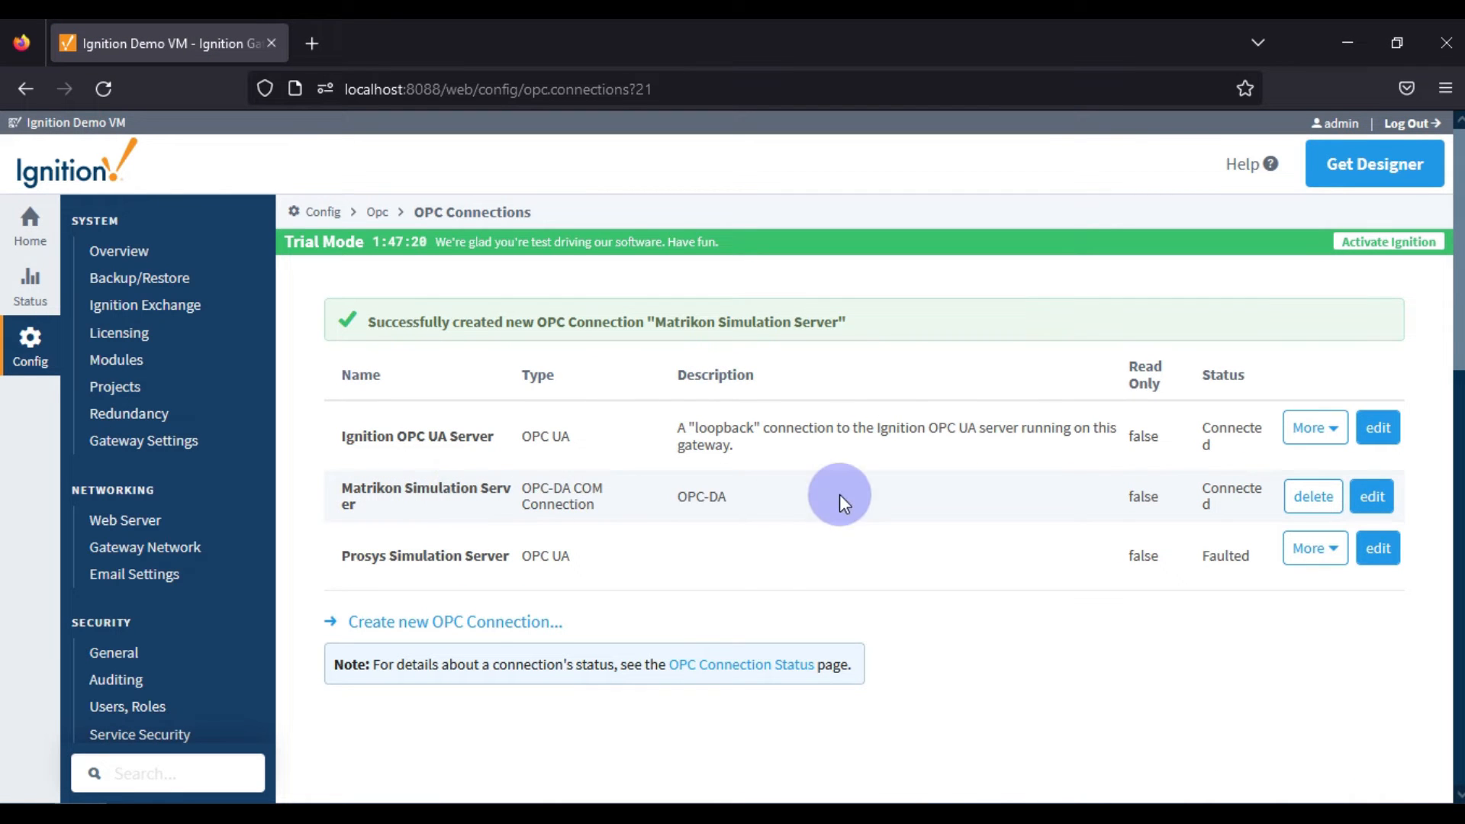
drag(731, 497, 676, 496)
double_click(1218, 505)
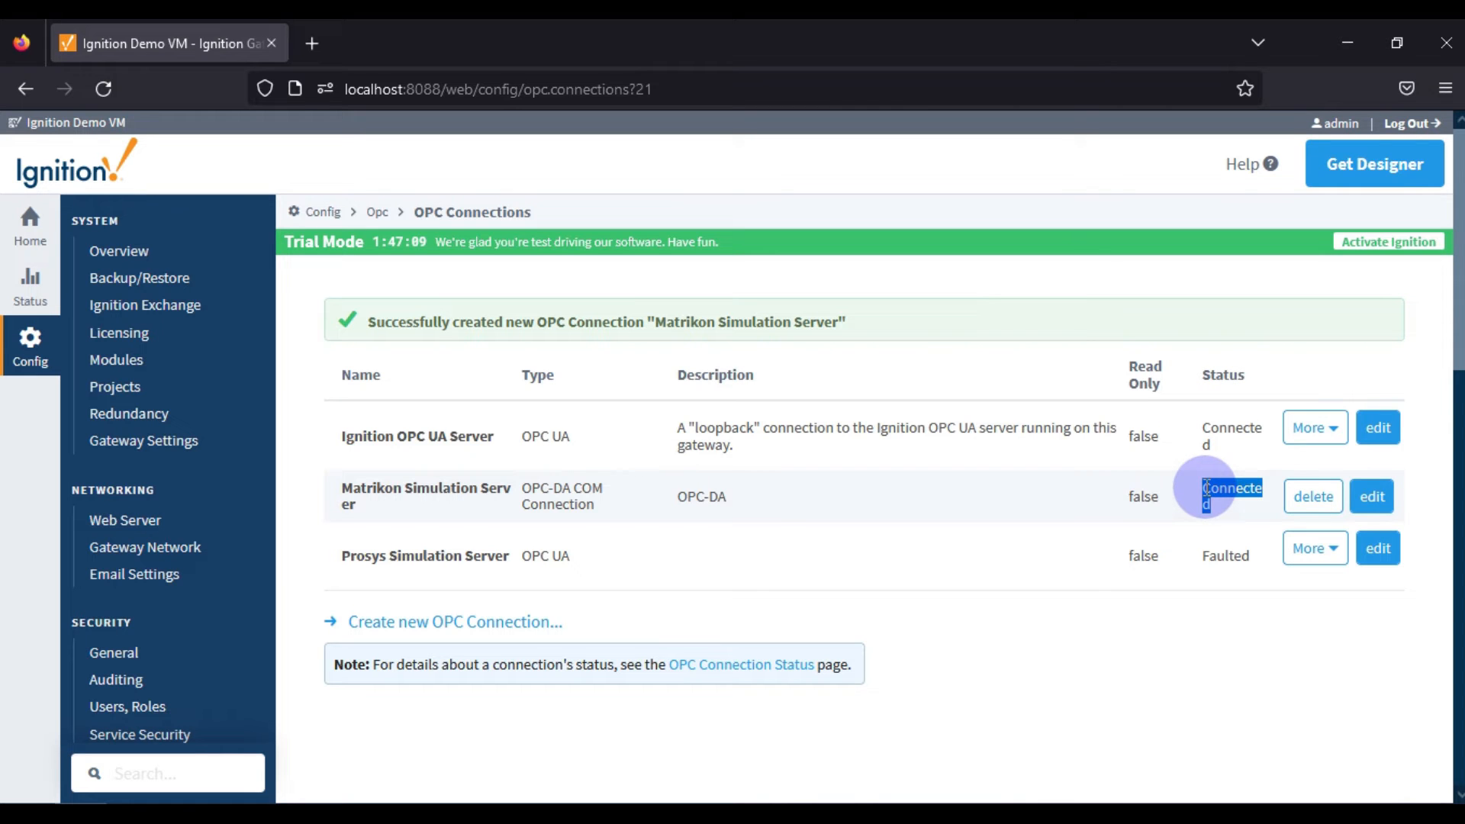
Open the OPC Quick Client and expand the Random folder under the Matrikon Simulation Server's Simulation Items.
scroll(168, 527, down, 10)
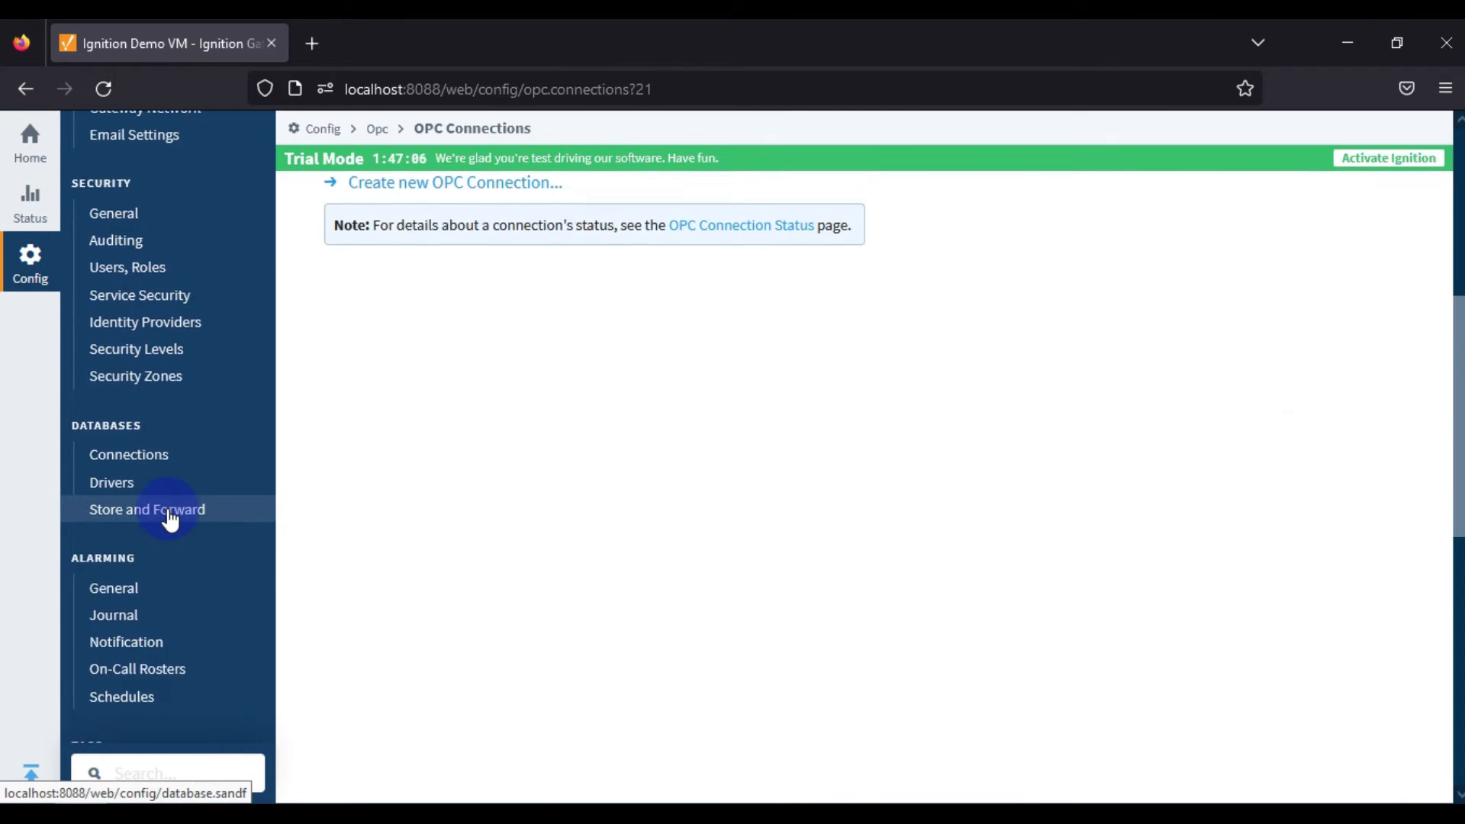
click(152, 587)
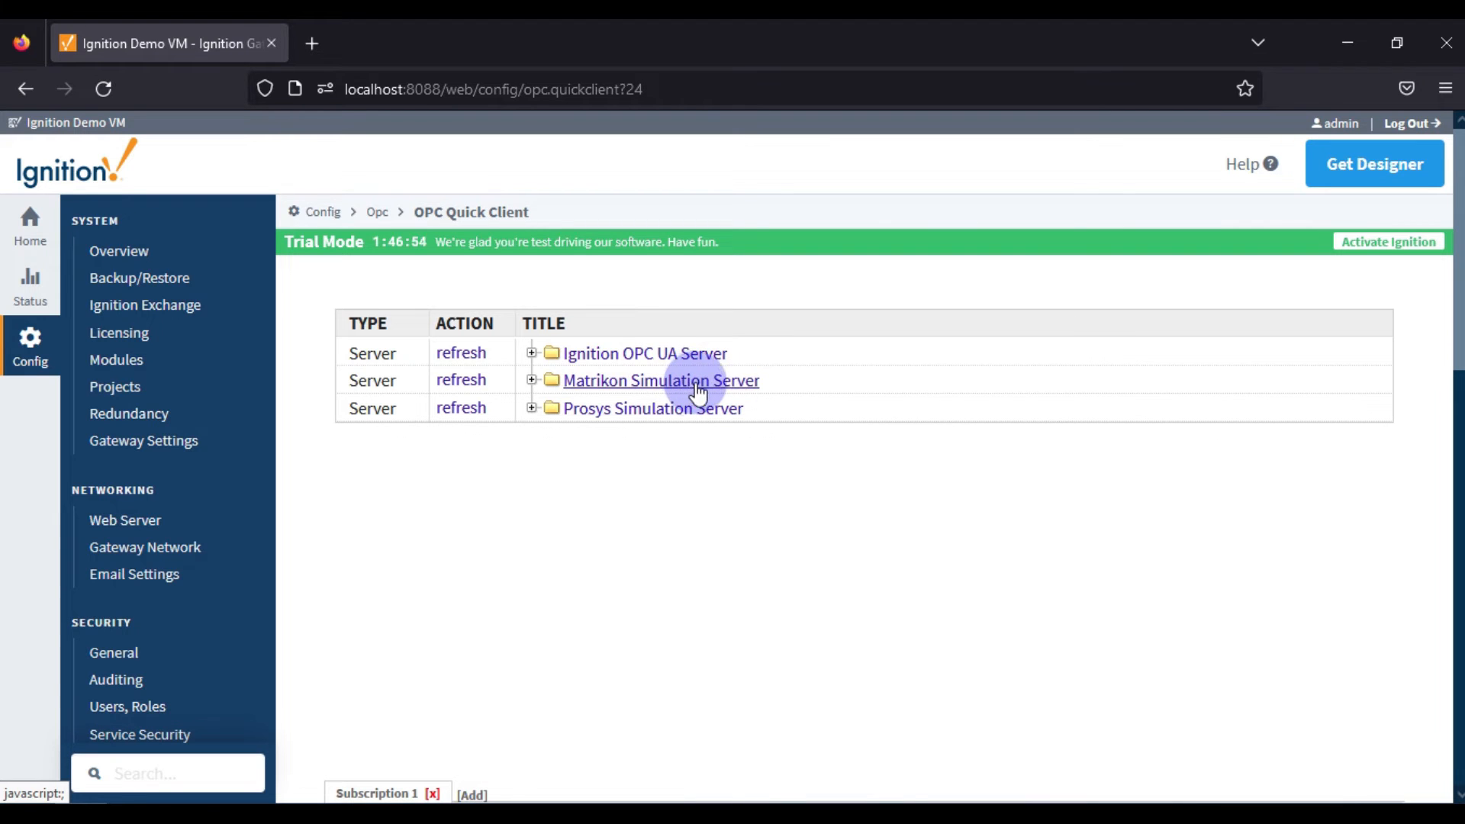
click(532, 380)
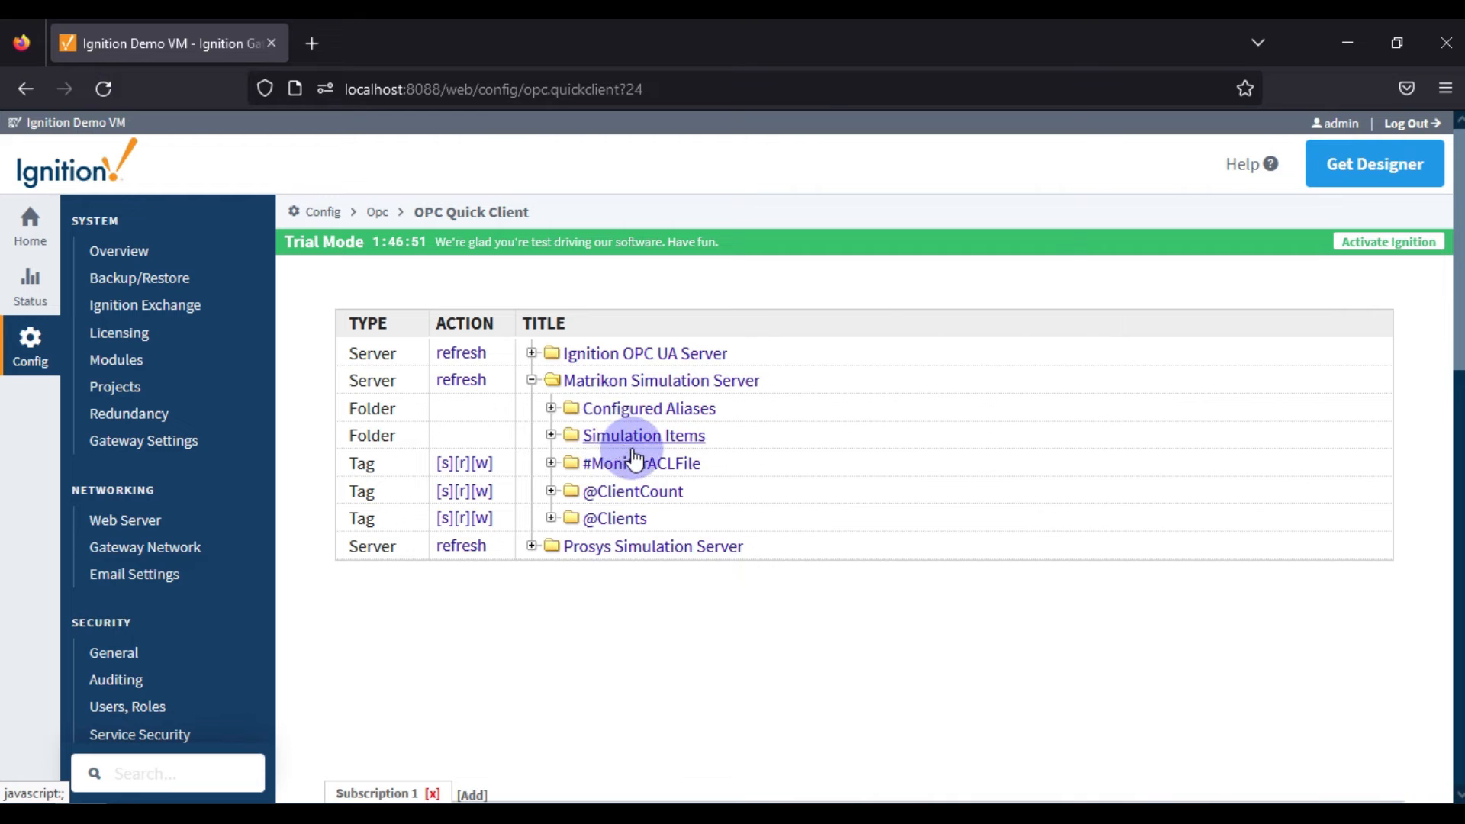
click(552, 437)
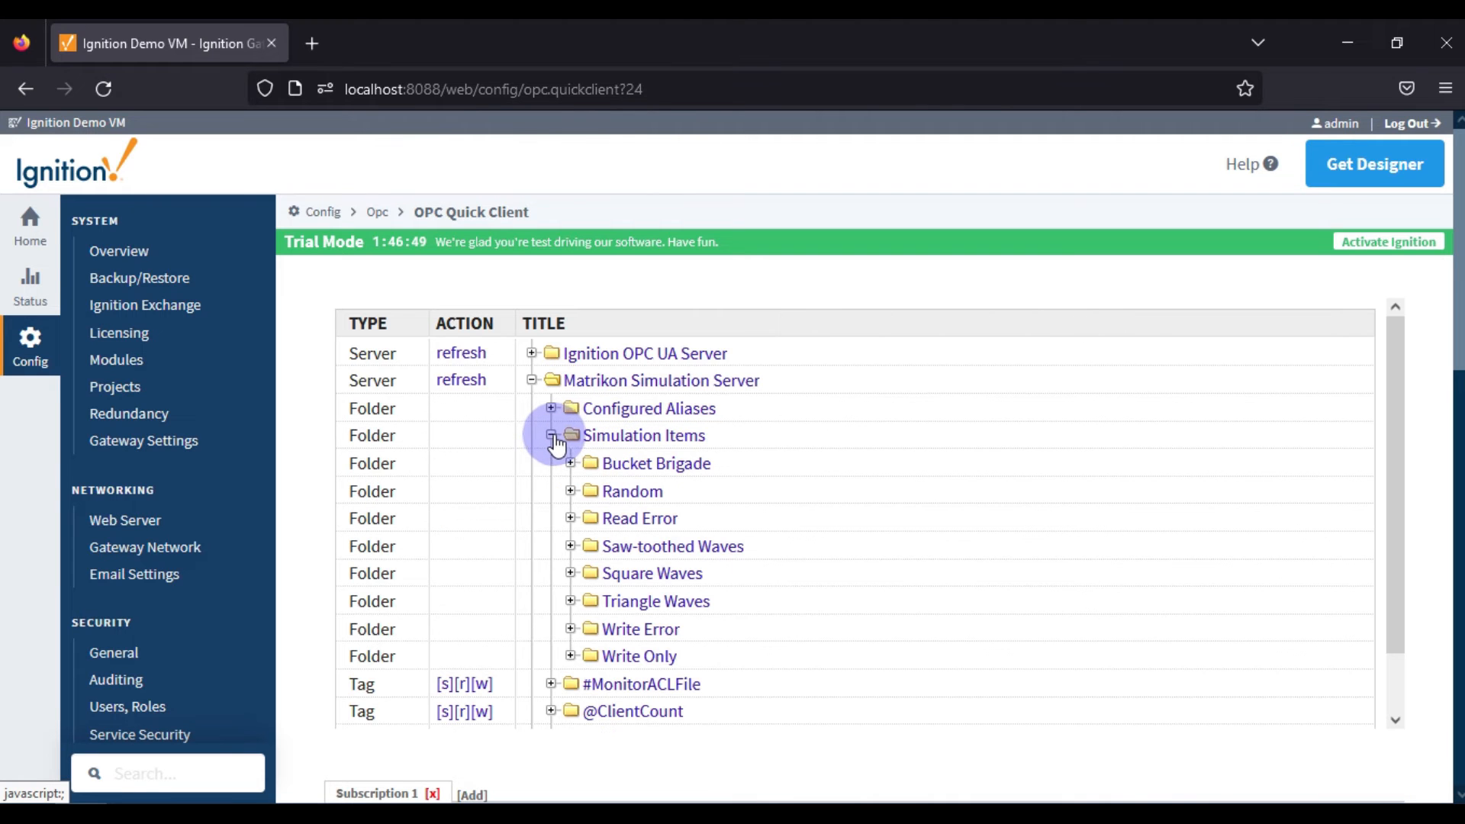
click(572, 492)
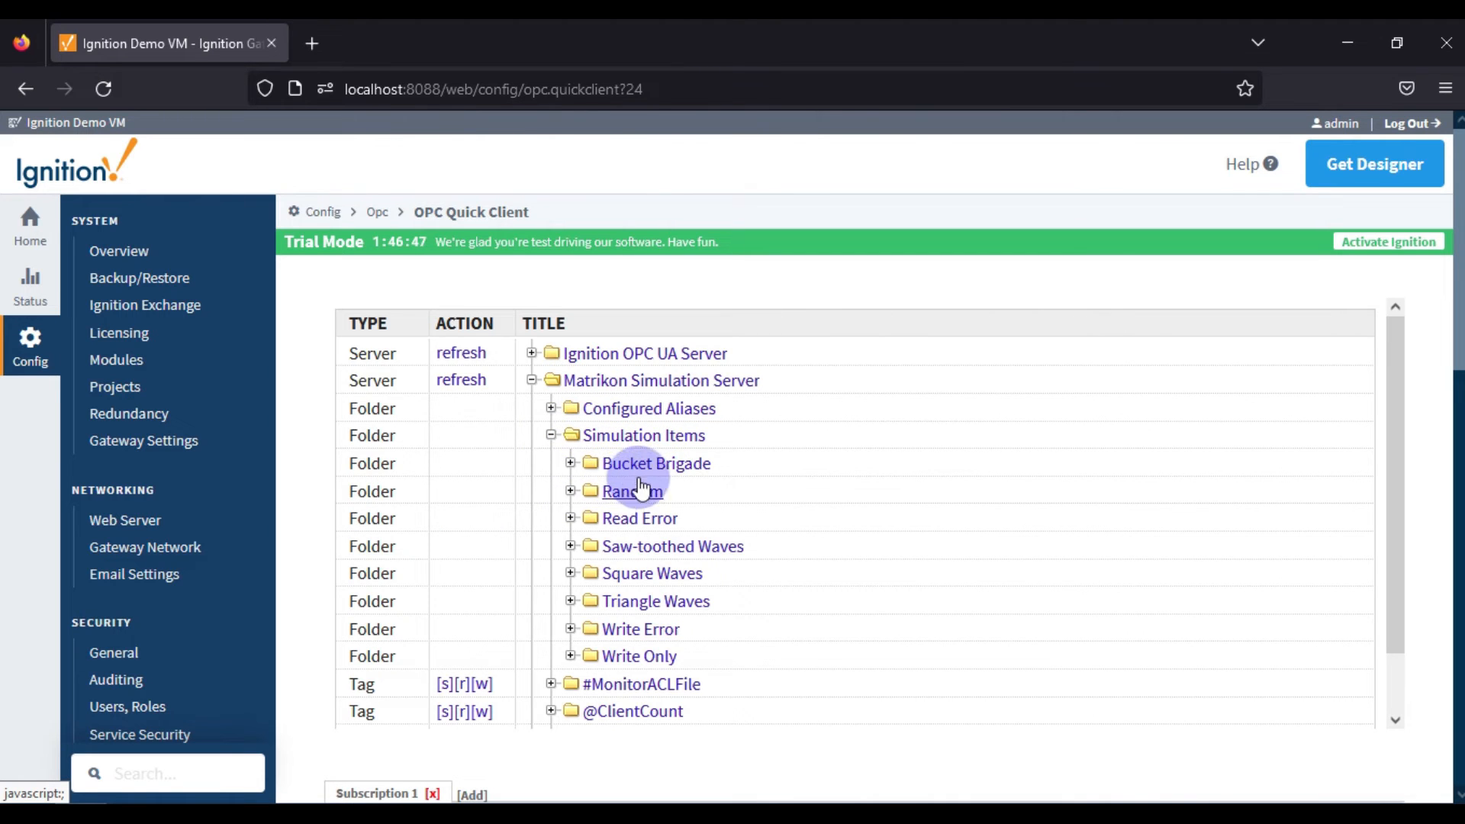
click(573, 493)
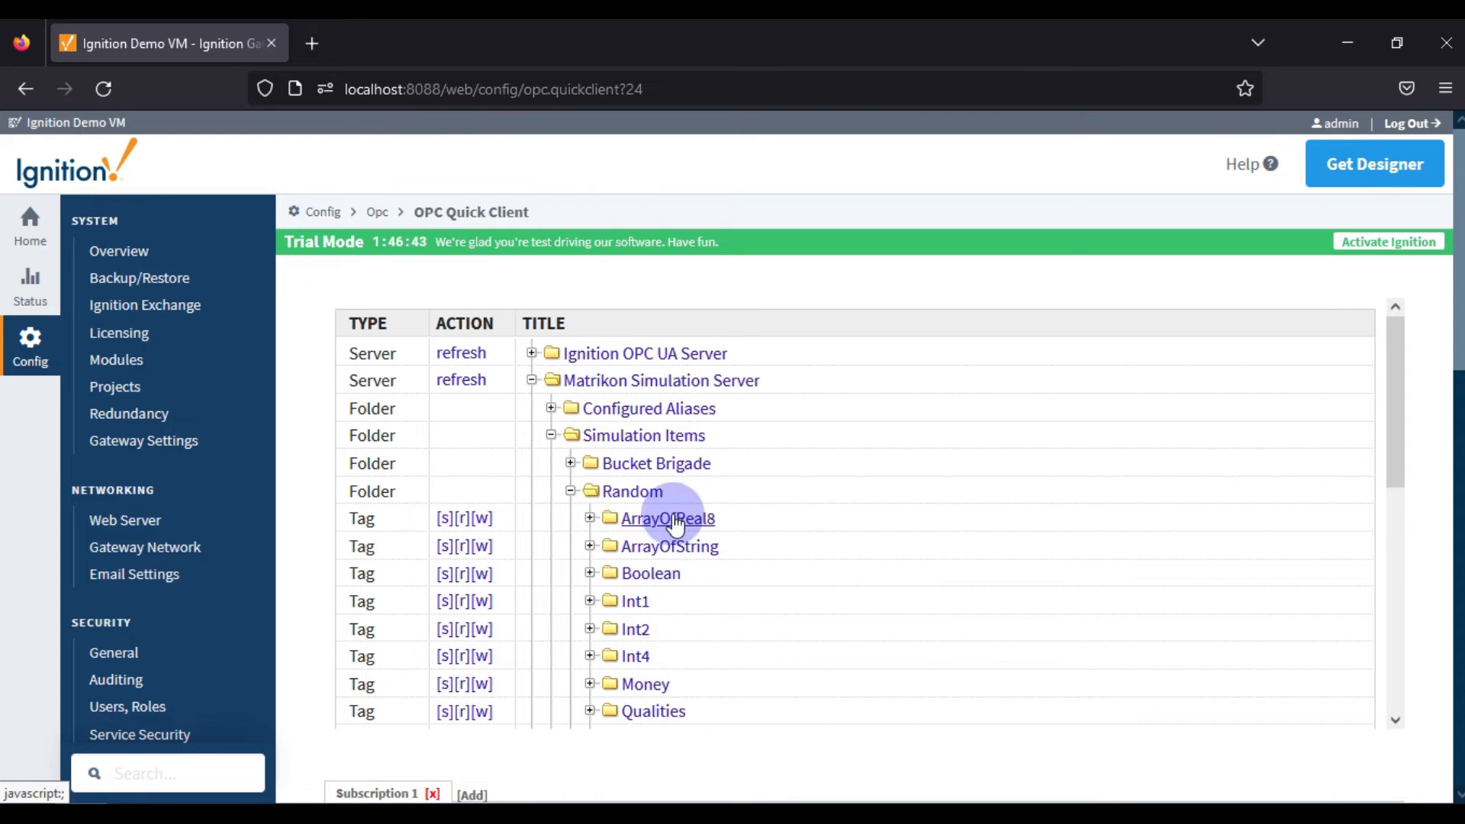
Read the value of the Int1 tag in the Random folder twice.
scroll(763, 490, down, 3)
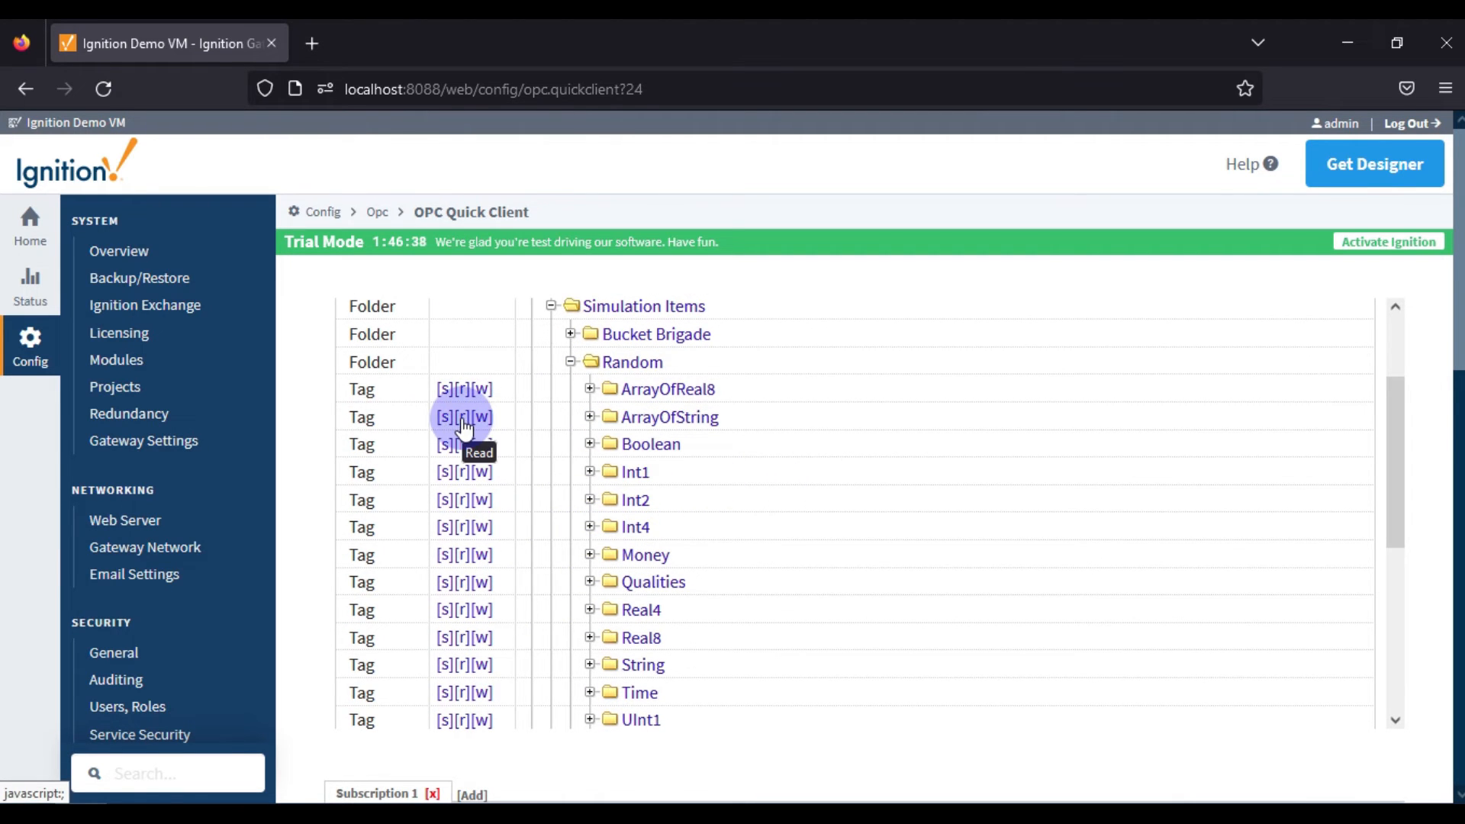
click(463, 473)
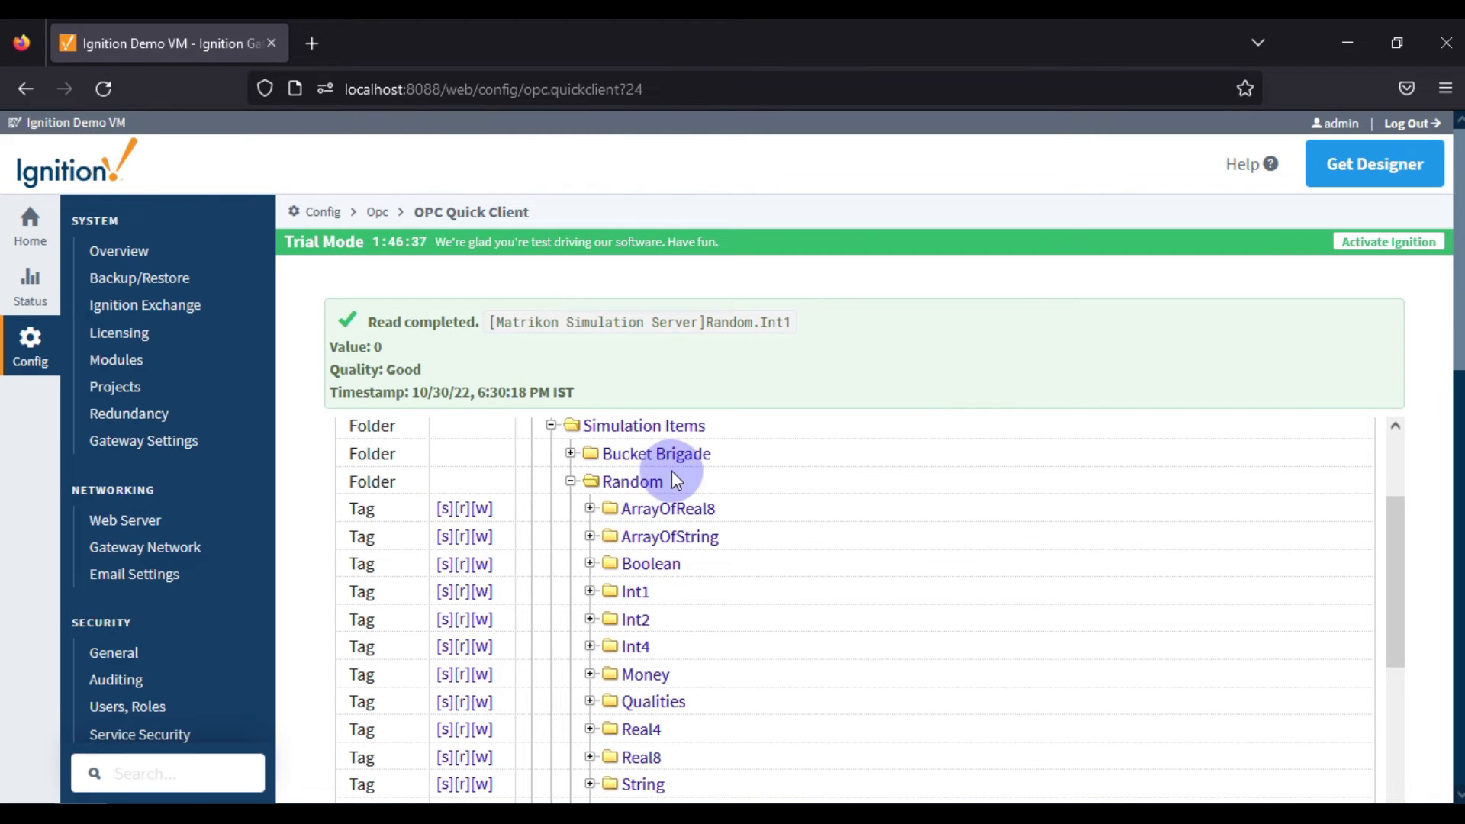
click(465, 593)
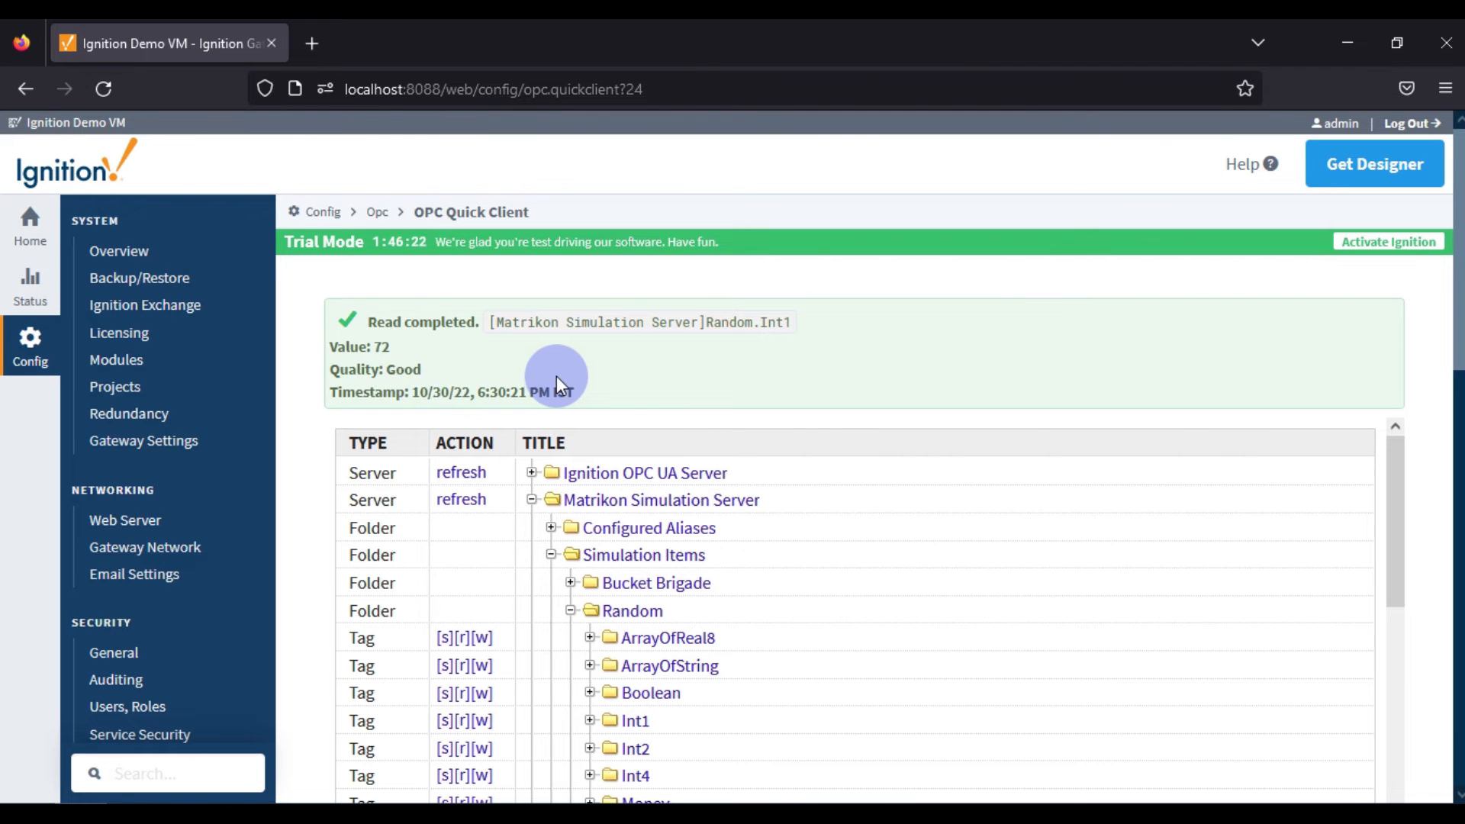
Switch to Ignition Designer and open the connected devices browser for the default tag provider.
click(278, 813)
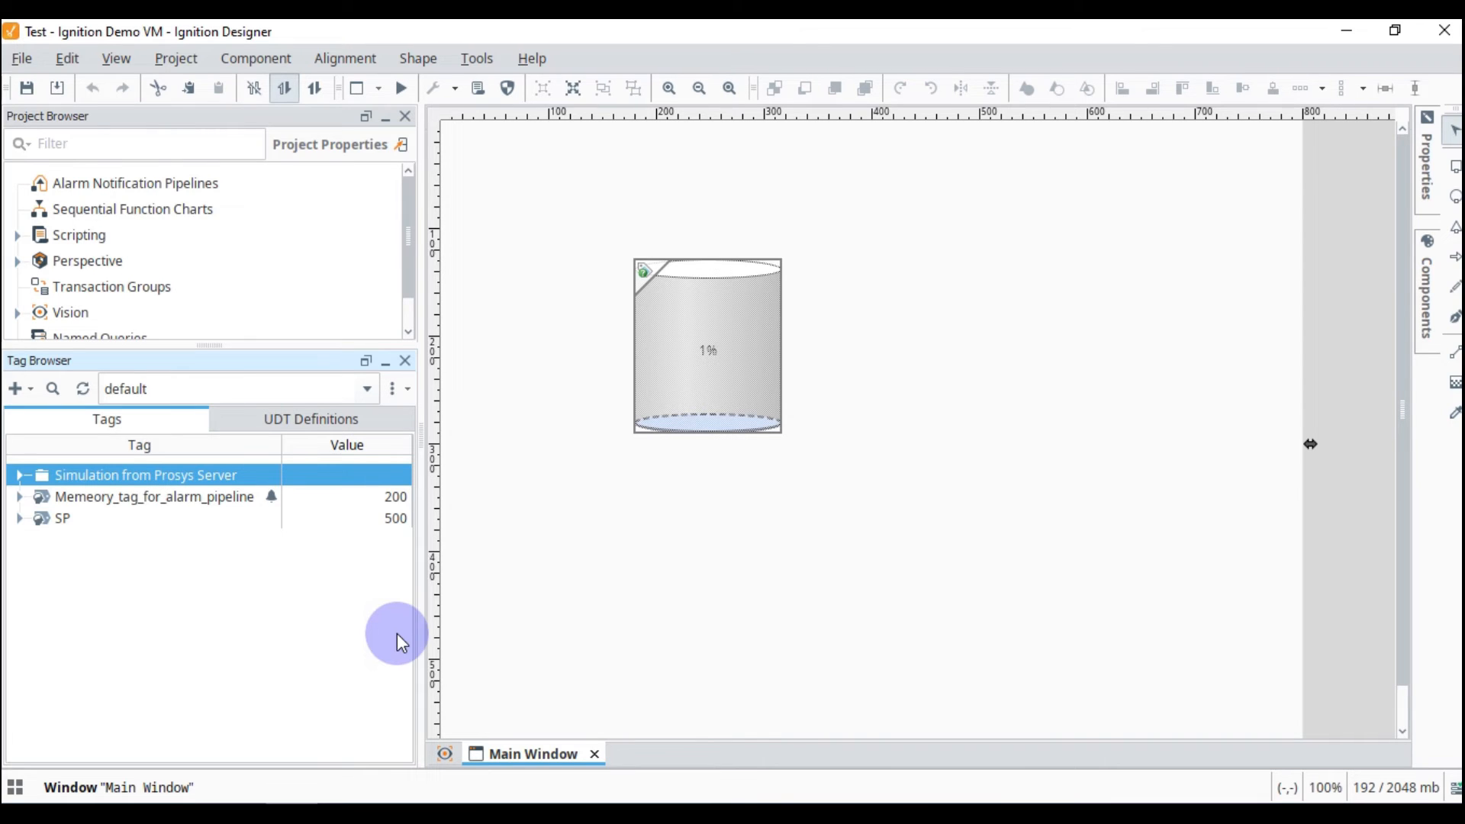
click(20, 393)
click(61, 423)
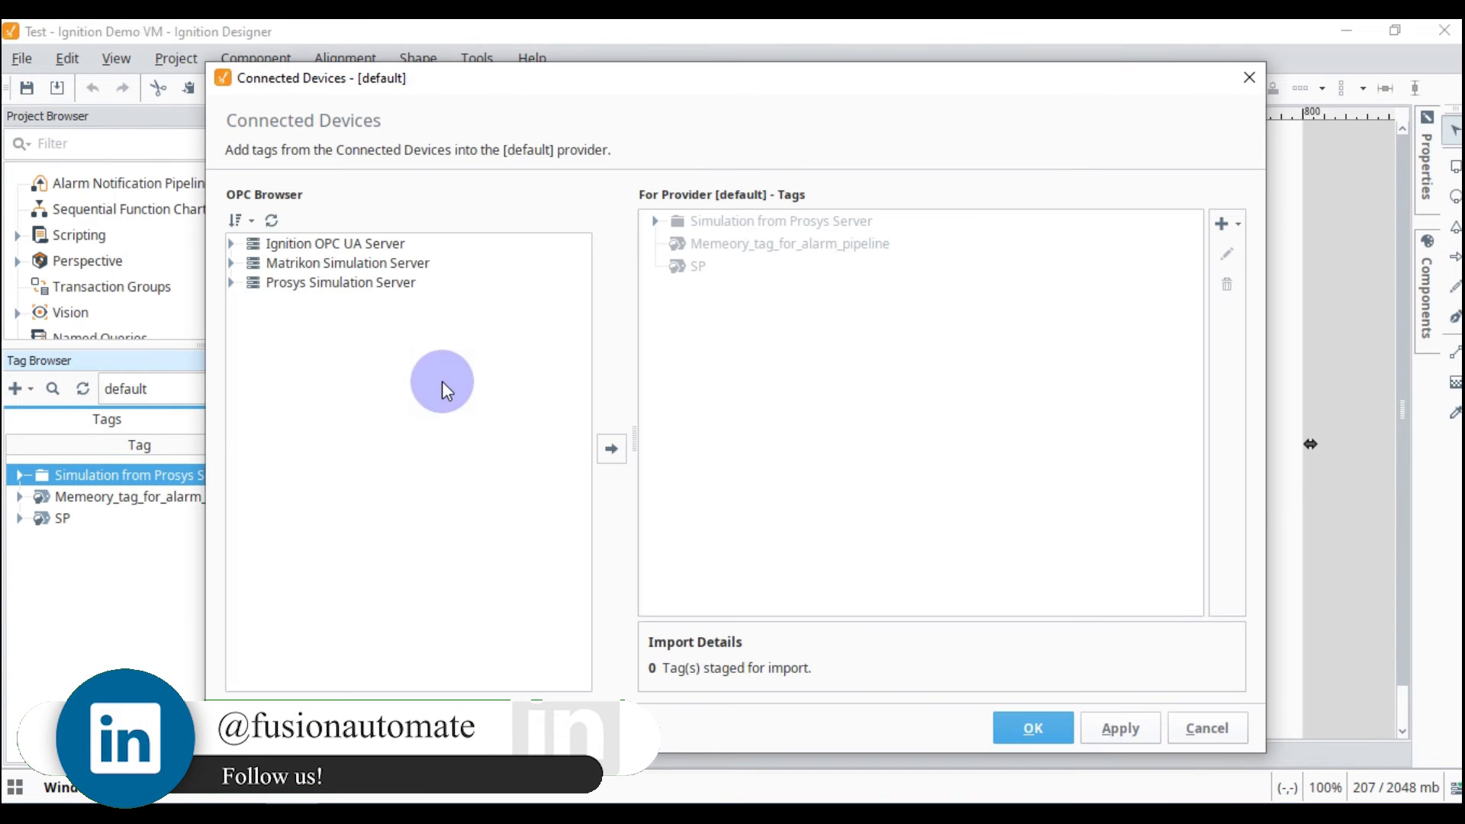
Browse the Matrikon Simulation Server's Simulation Items, look into Saw-toothed Waves, and expand the Random folder to list its tags.
click(322, 265)
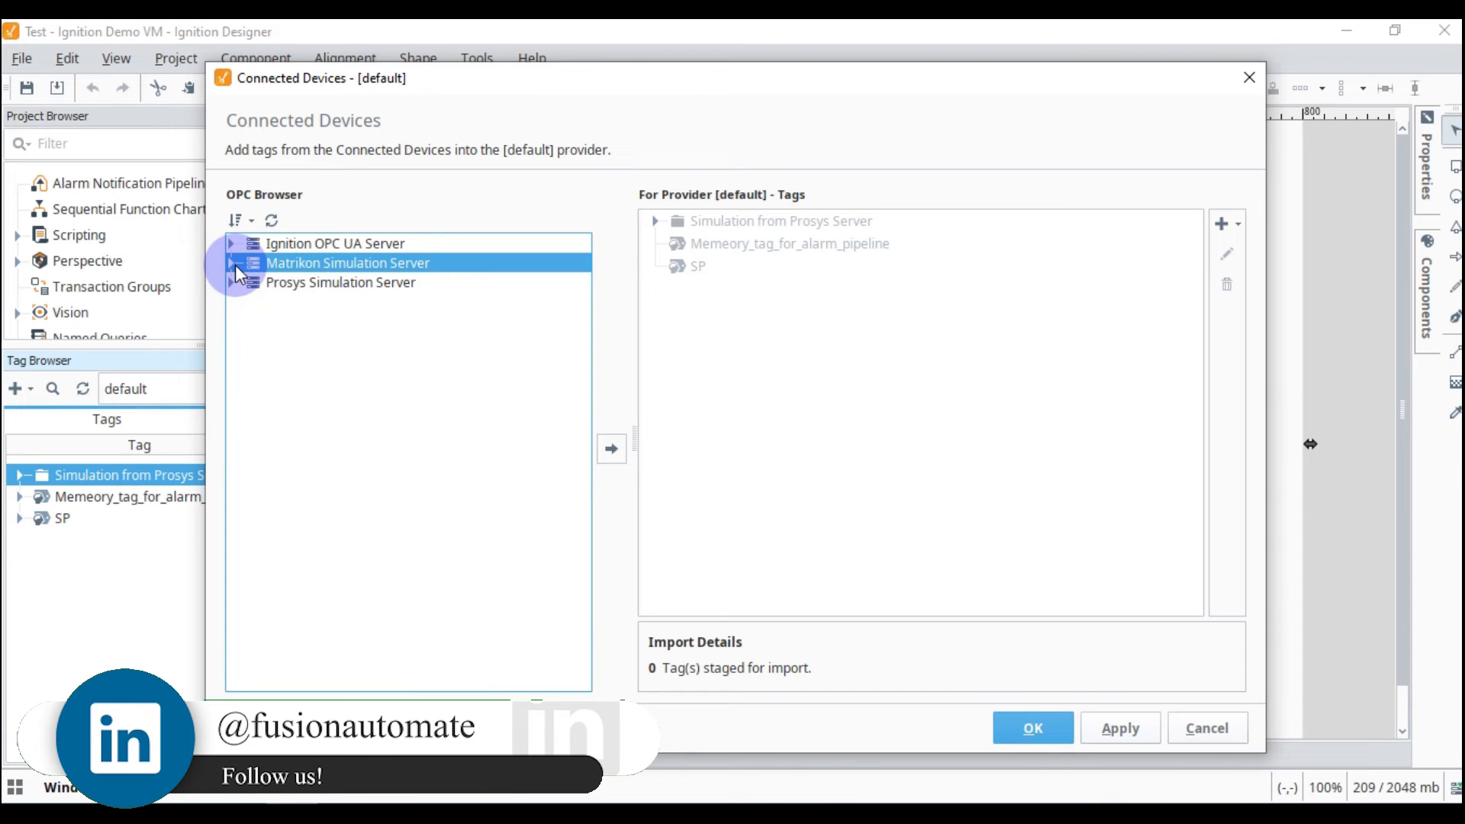
click(230, 264)
click(247, 303)
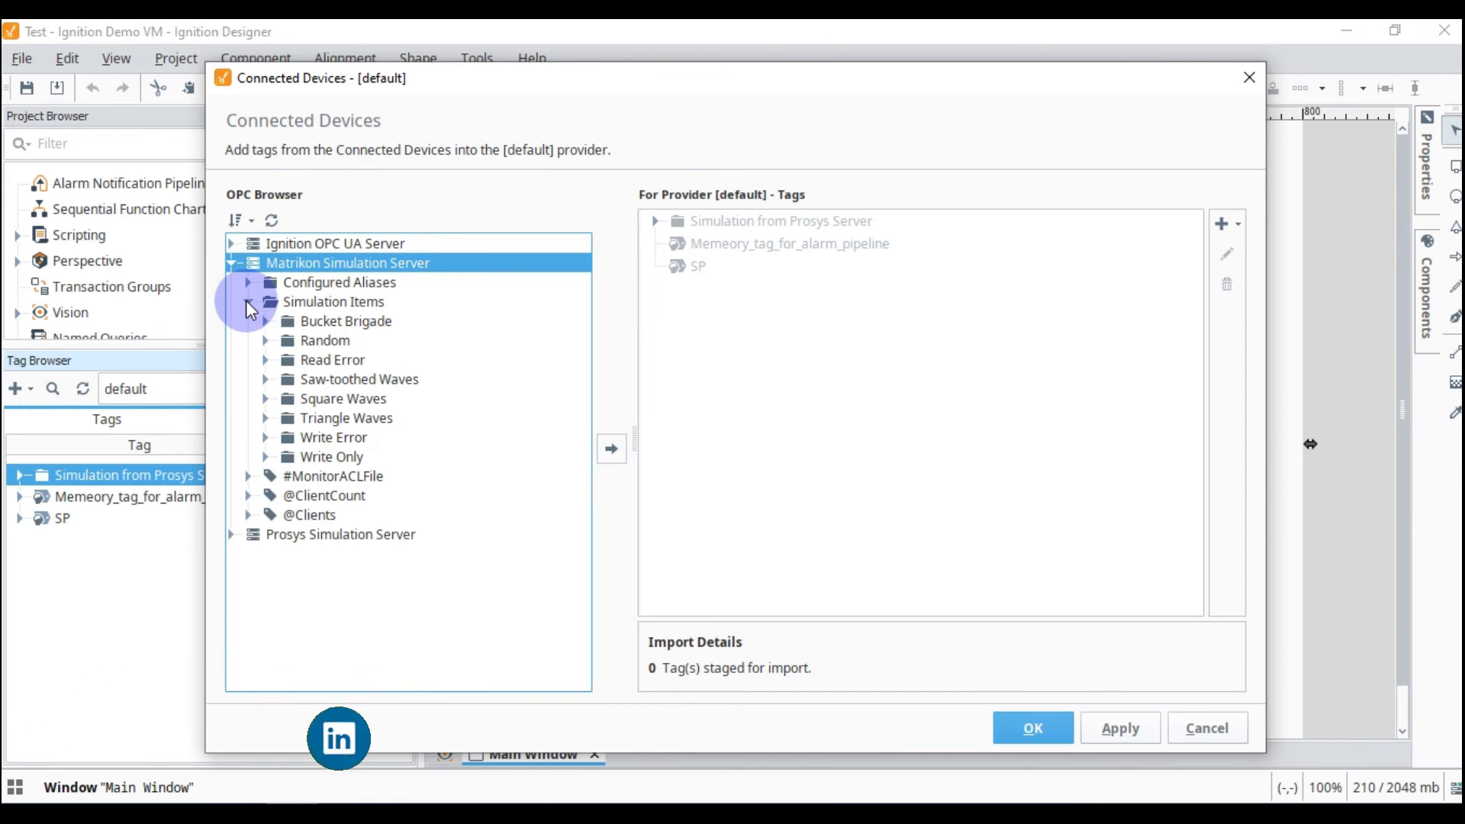
click(295, 345)
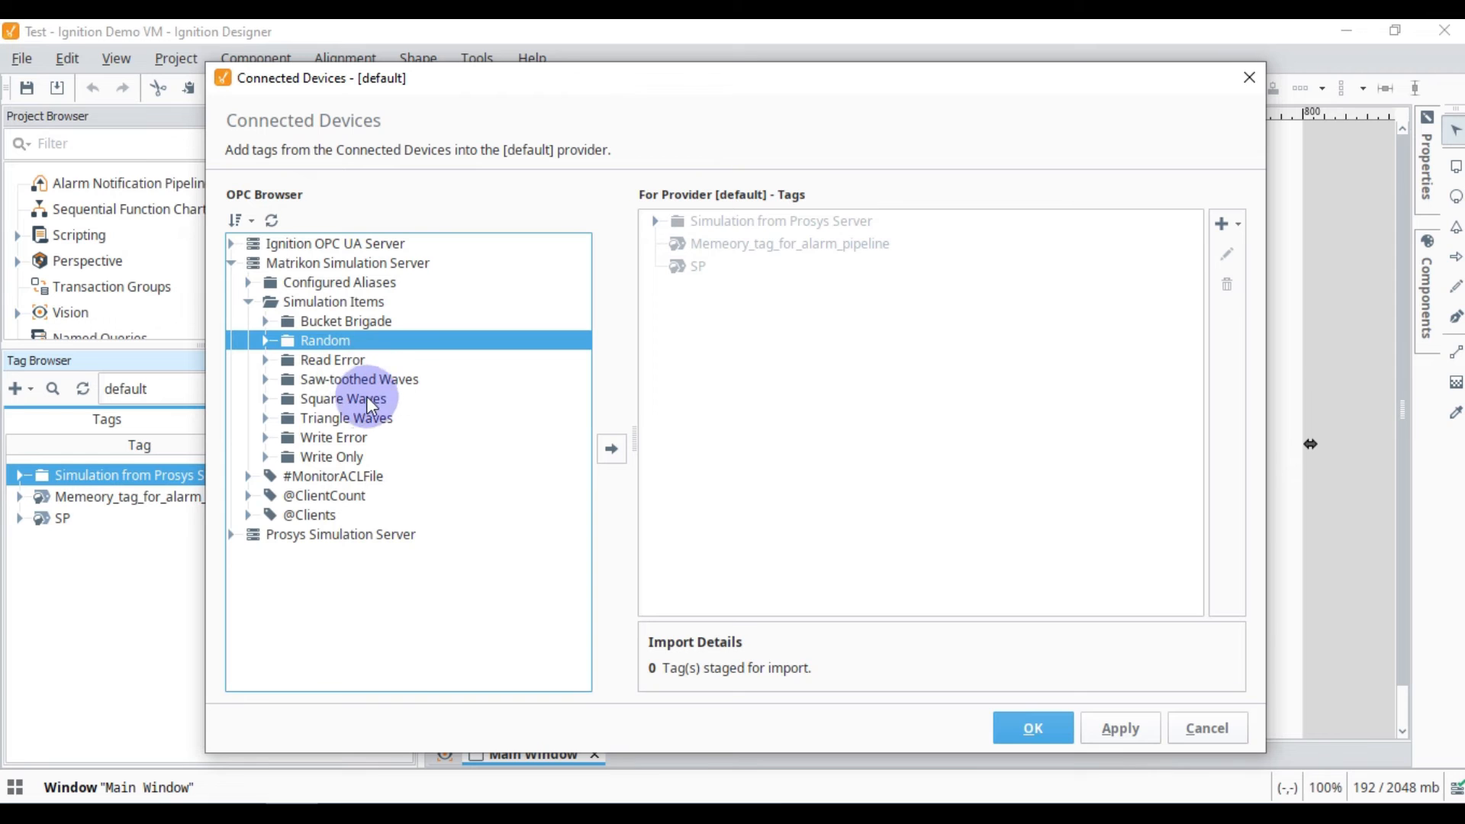
click(265, 380)
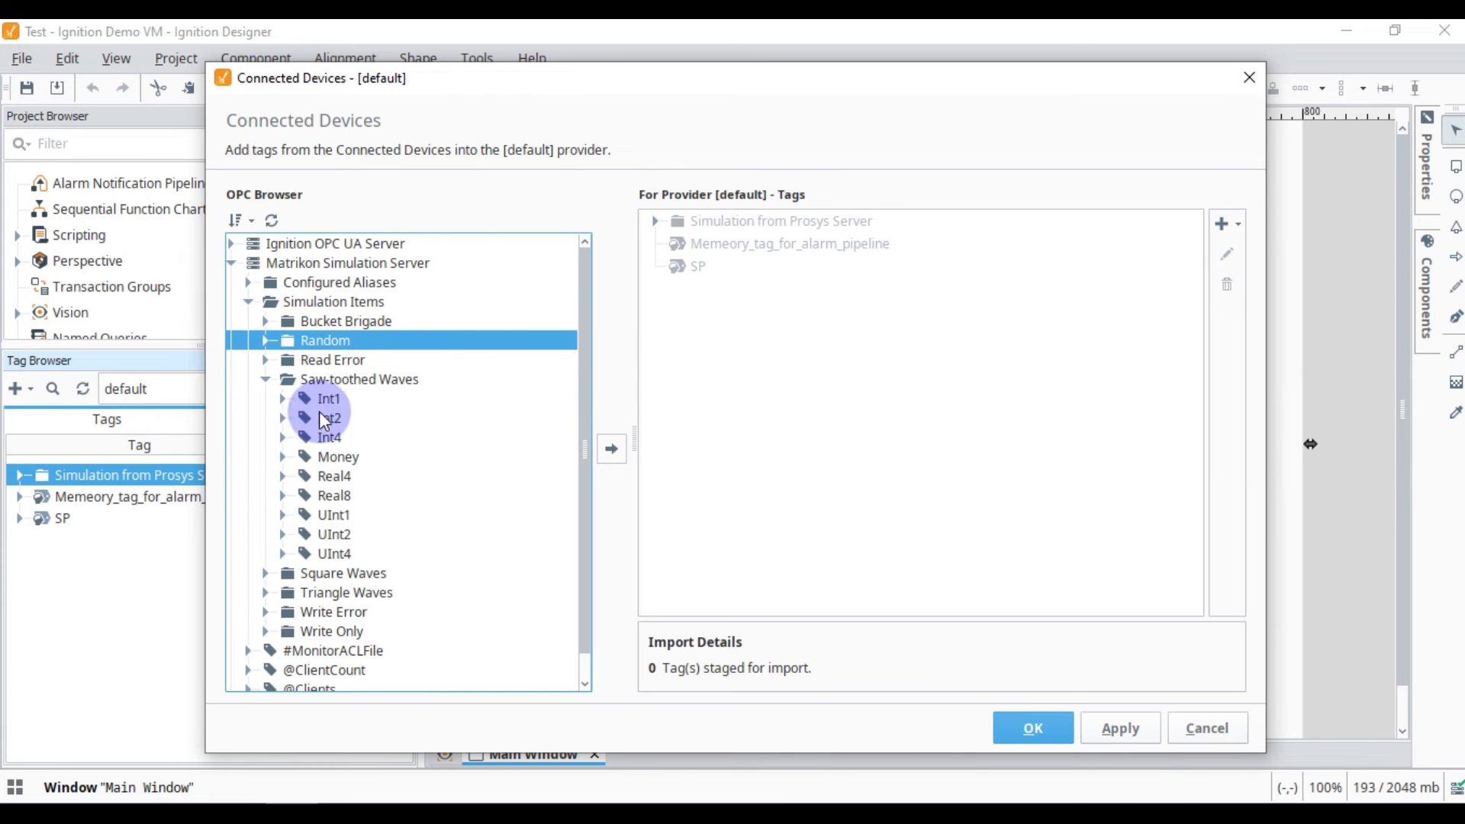
click(266, 380)
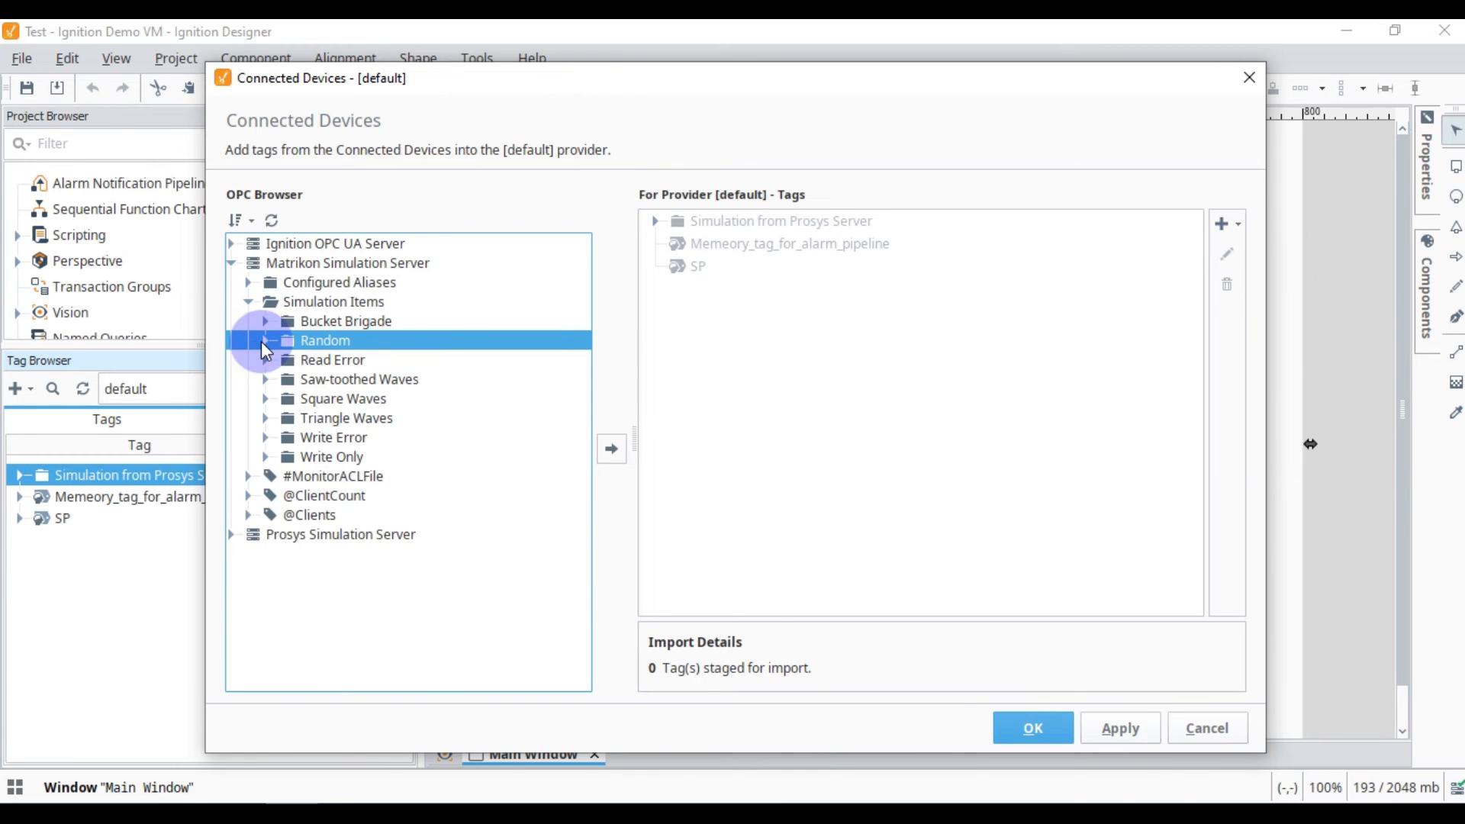
click(263, 341)
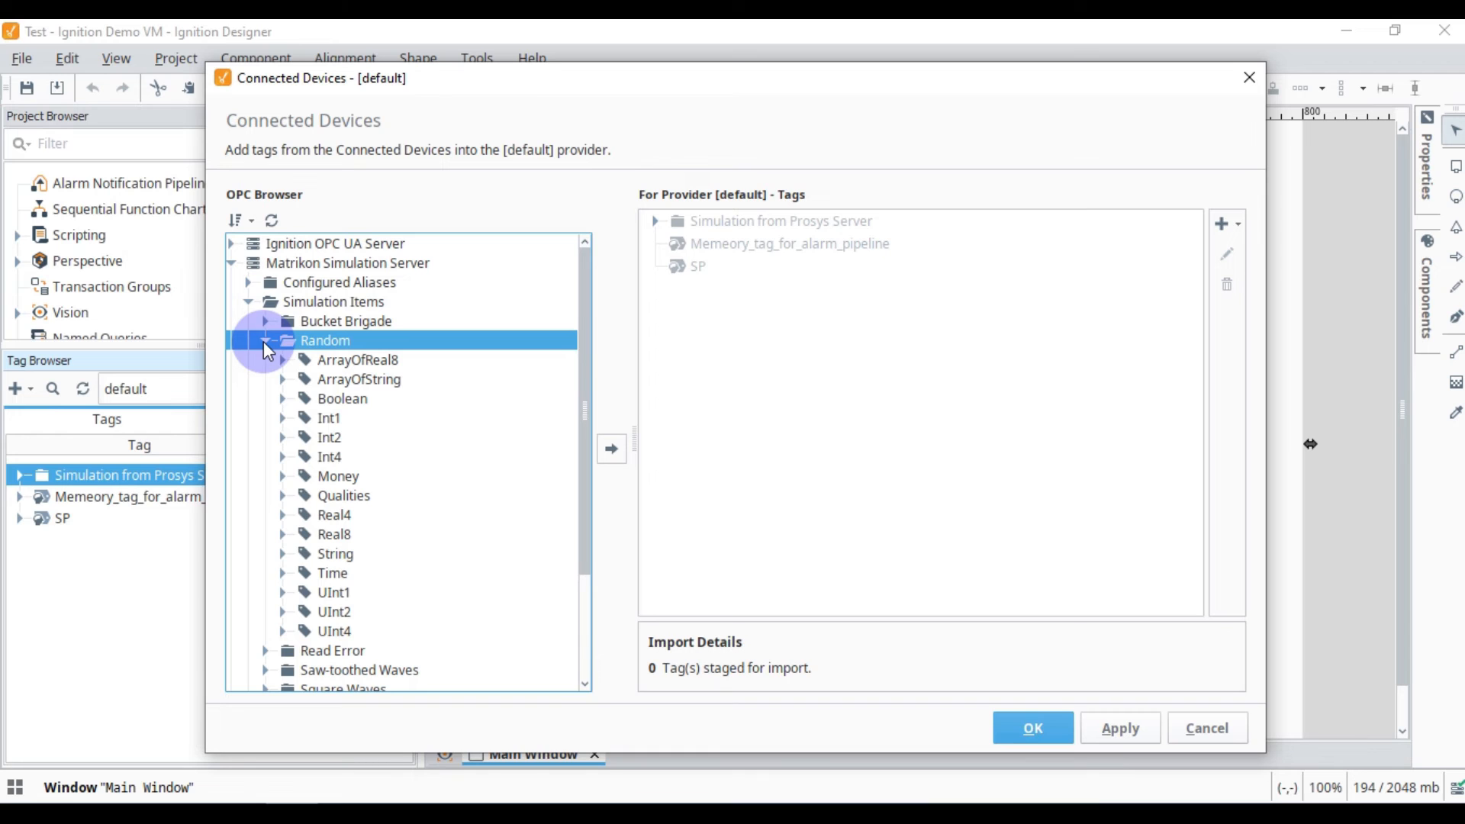
Import the Matrikon Simulation Server's whole Random folder with its tags into the default tag provider.
click(266, 342)
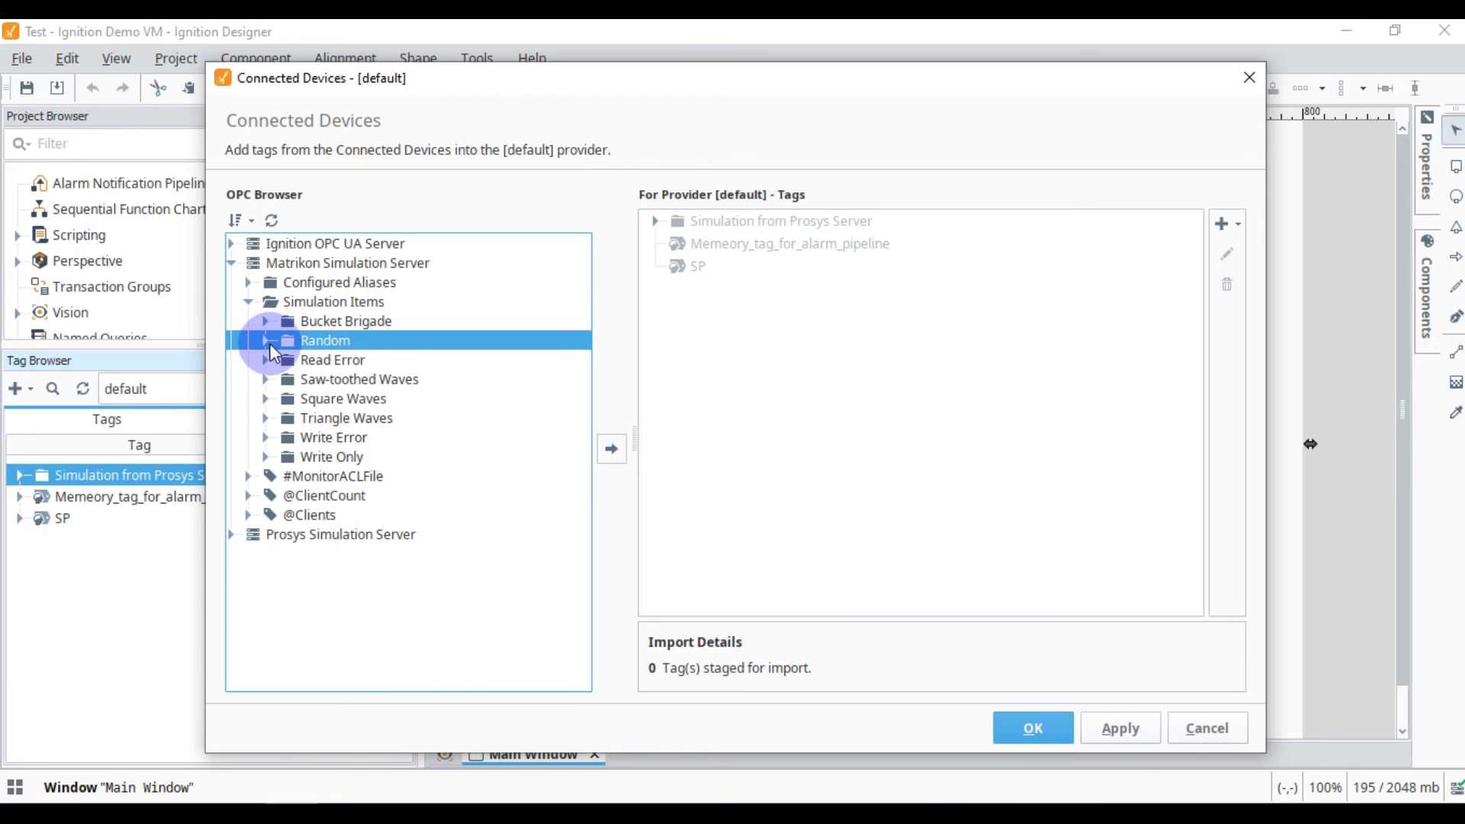
click(610, 452)
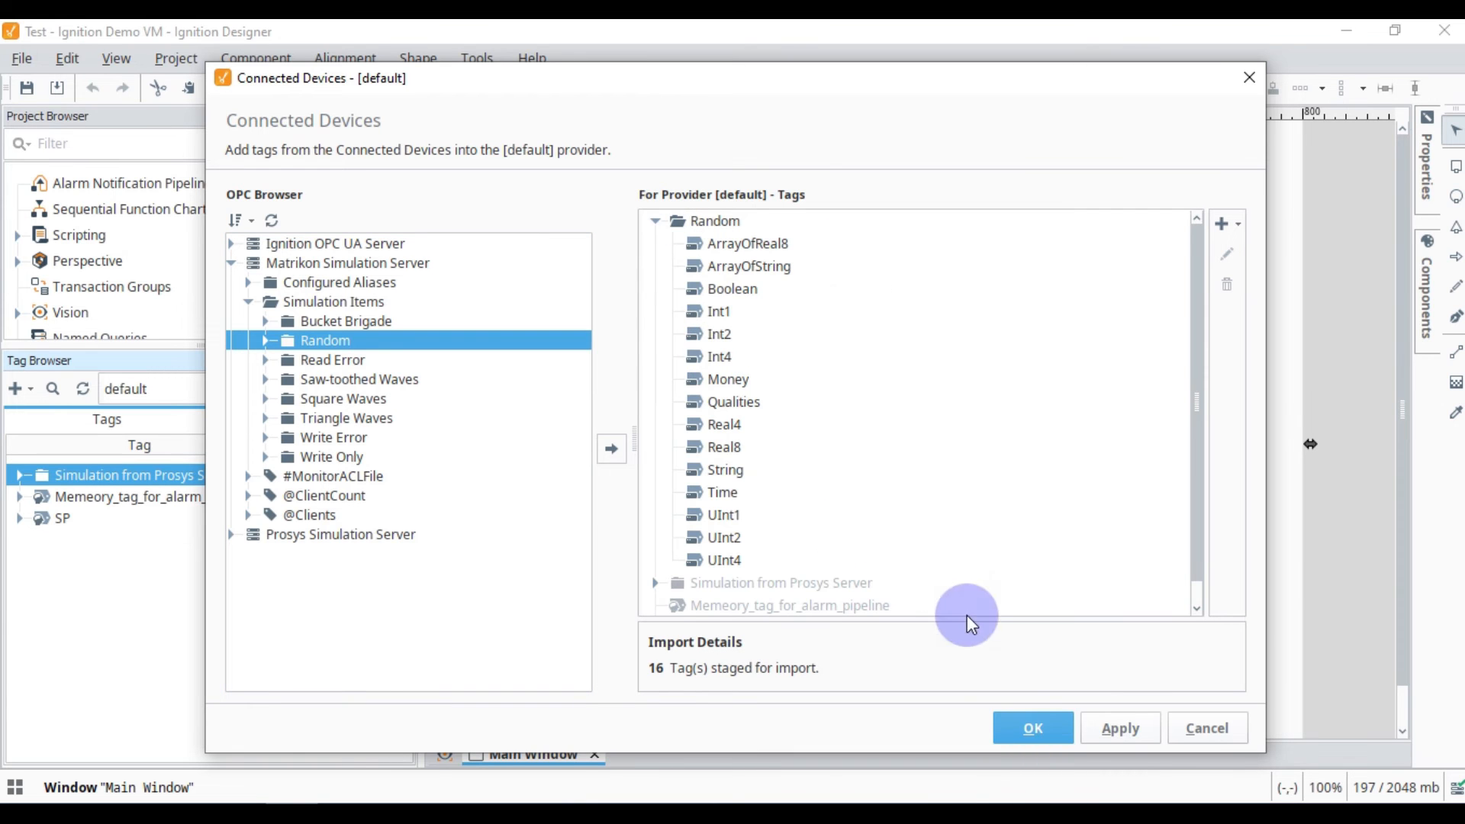
click(1033, 728)
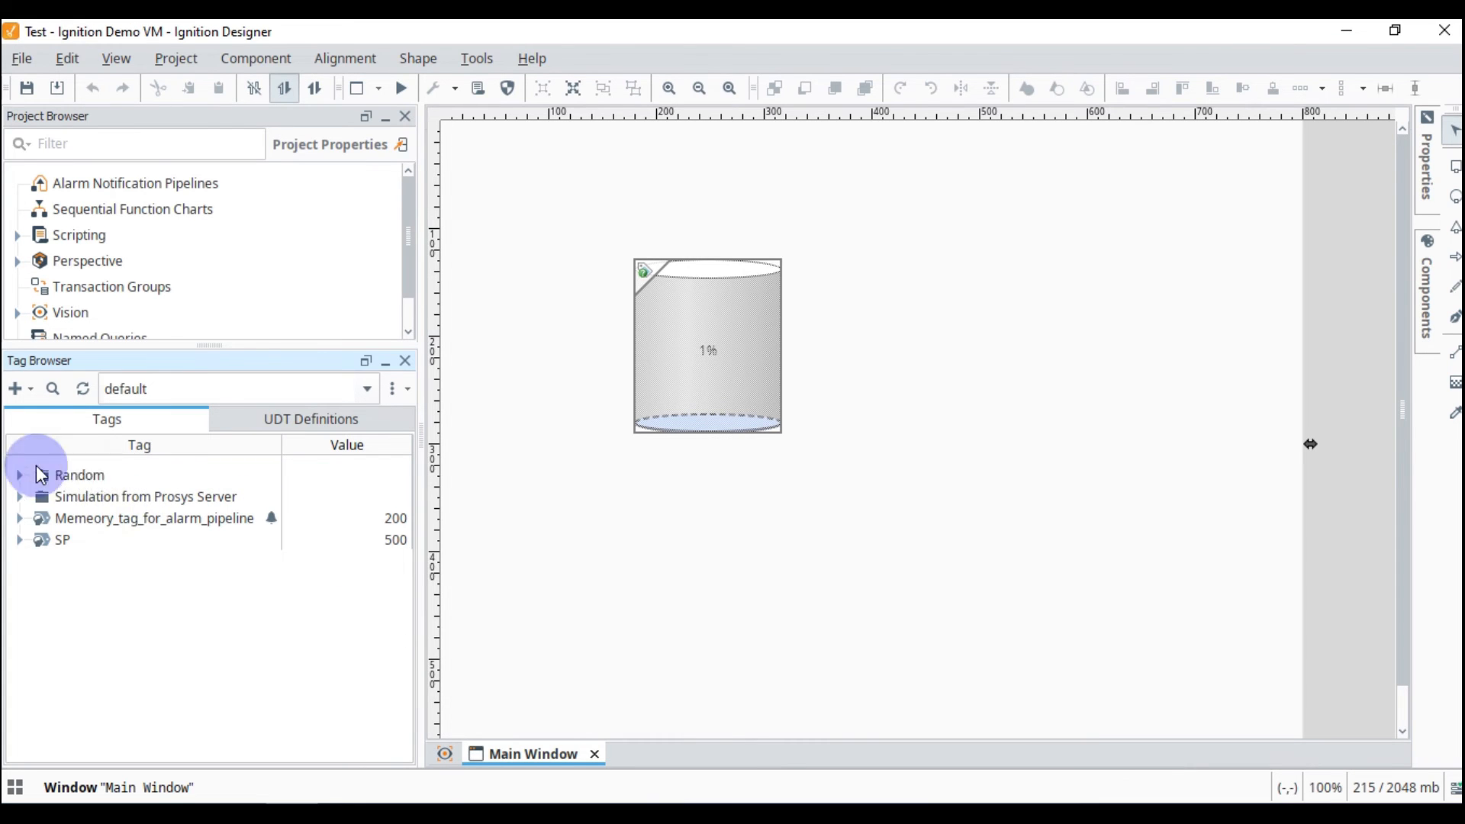
Rename the imported Random folder to "Random Tags from Matrikon Server".
click(88, 479)
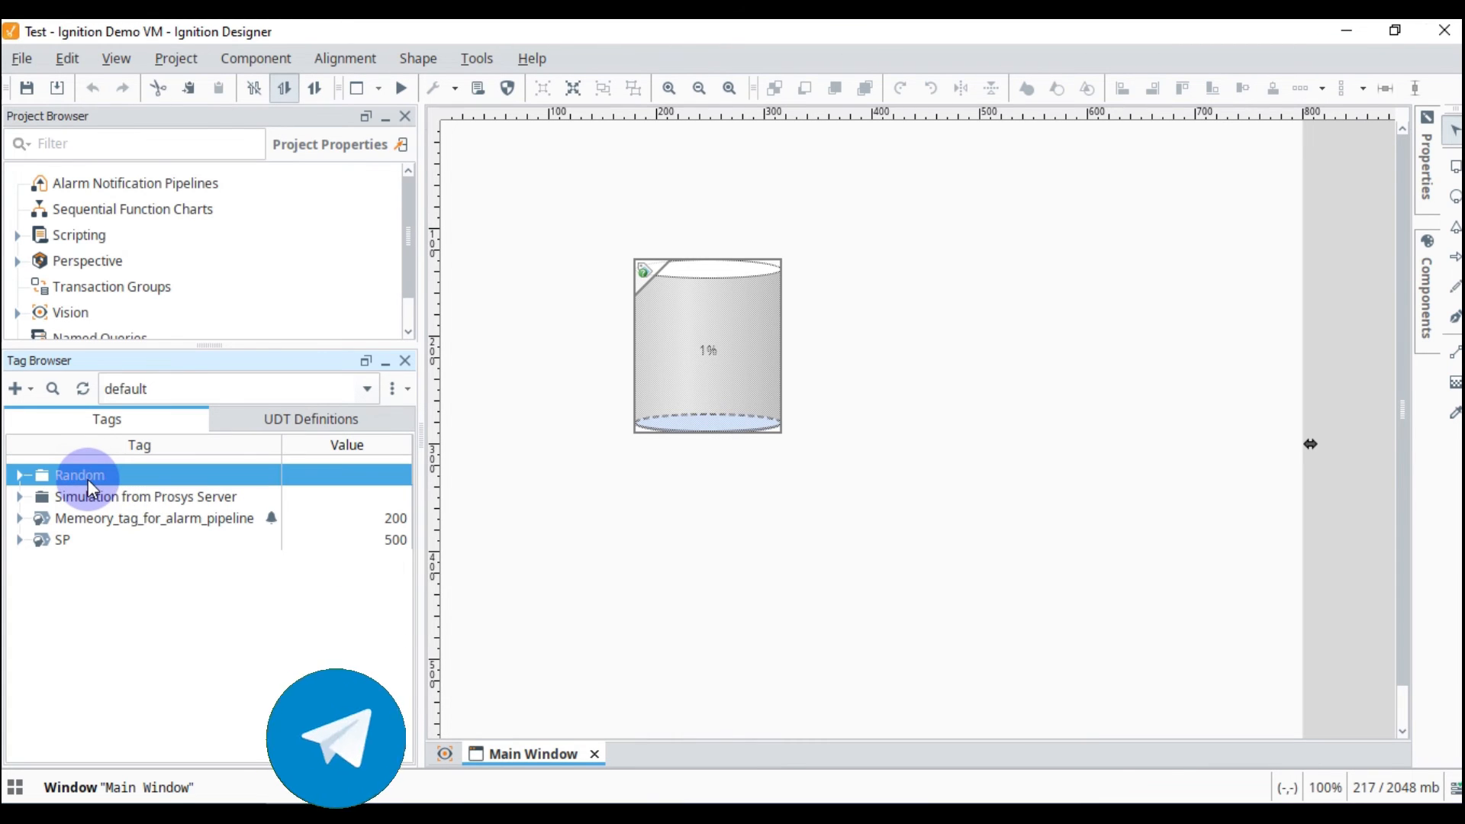
click(89, 480)
key(End)
text(Tag)
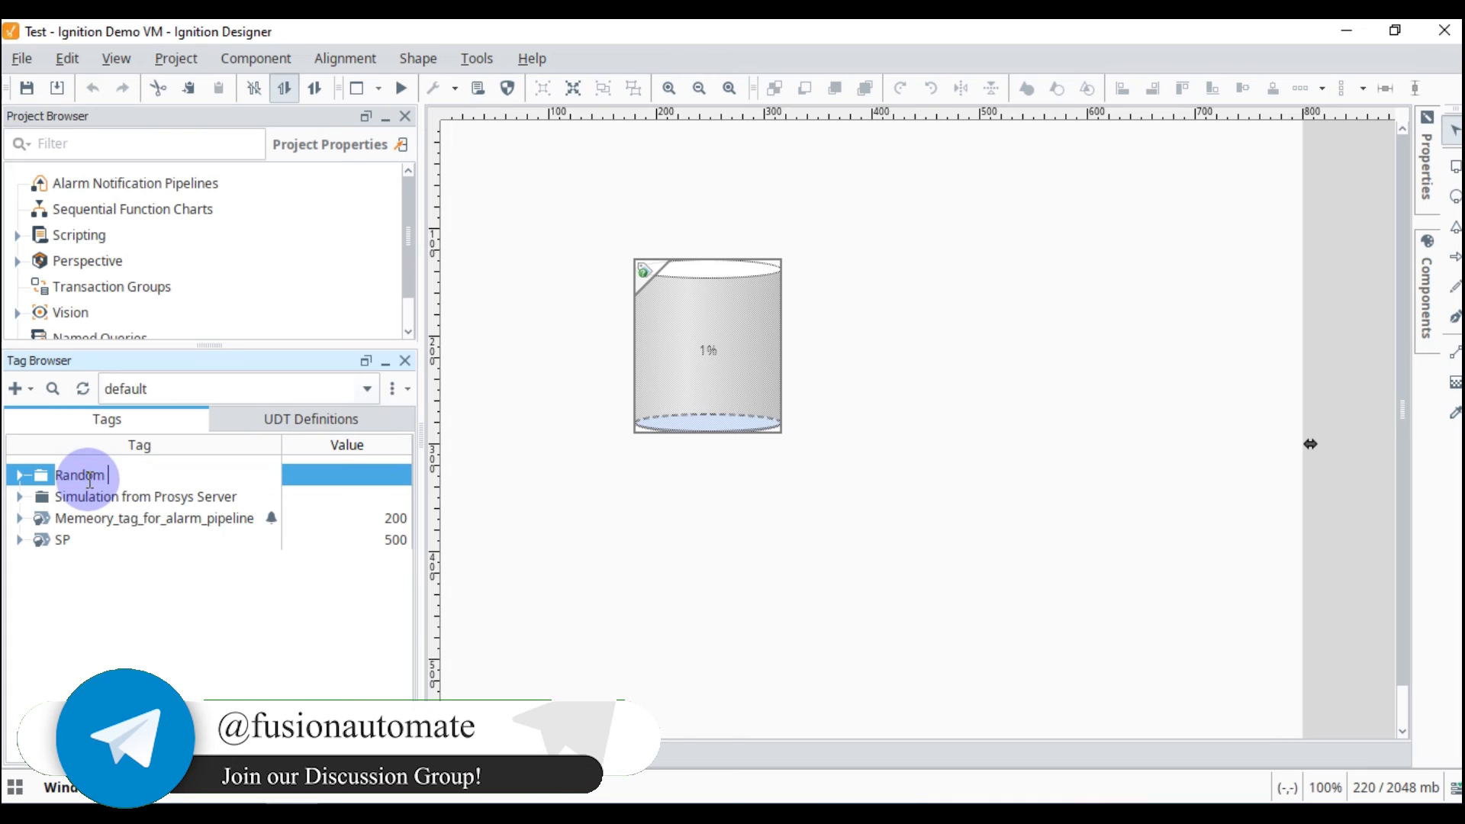
text(s from Matrikon Server)
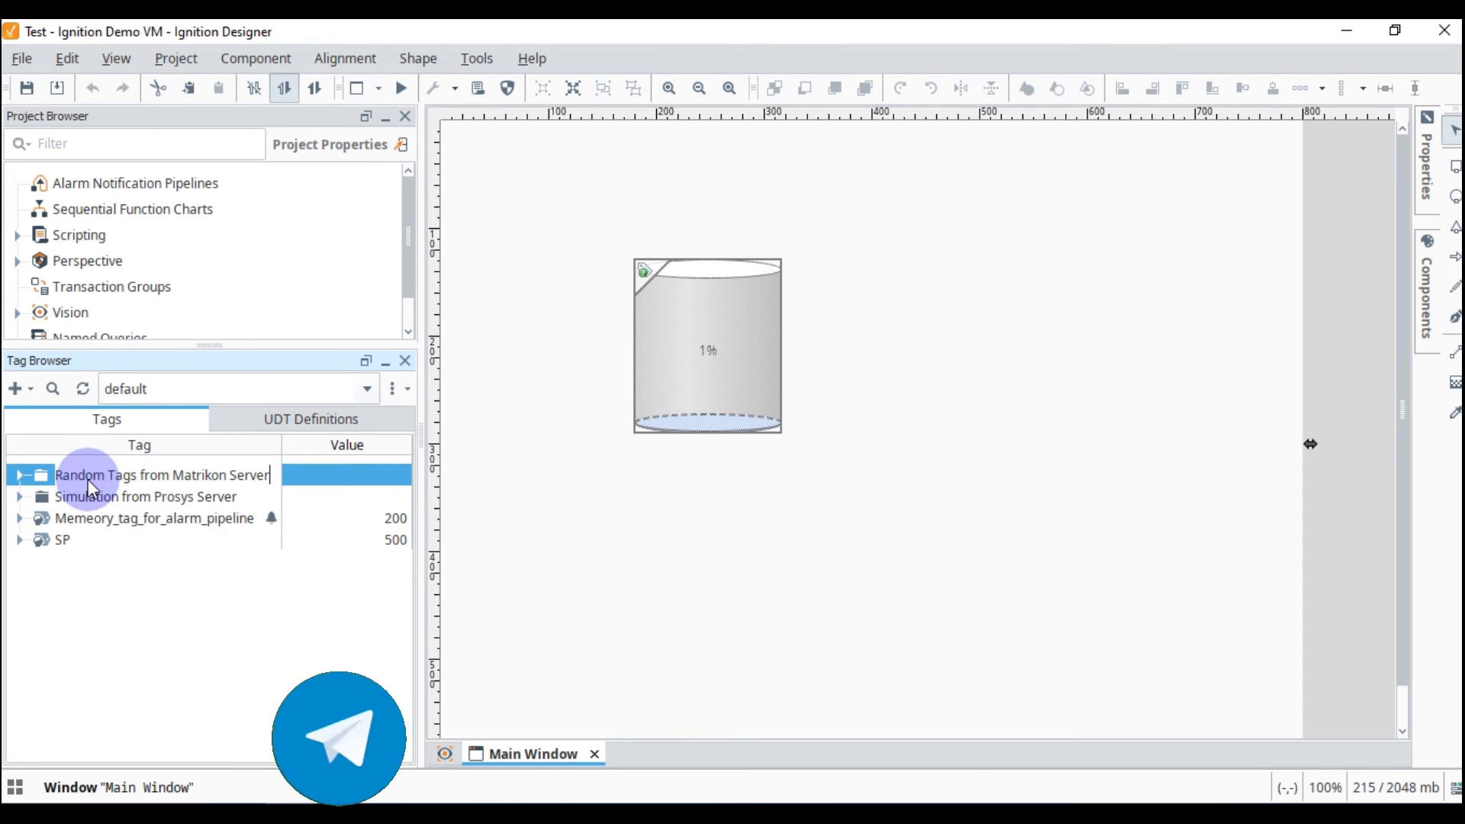
key(Return)
Expand the Random Tags from Matrikon Server folder and enlarge the Tag Browser to view all its tags' live values.
click(19, 476)
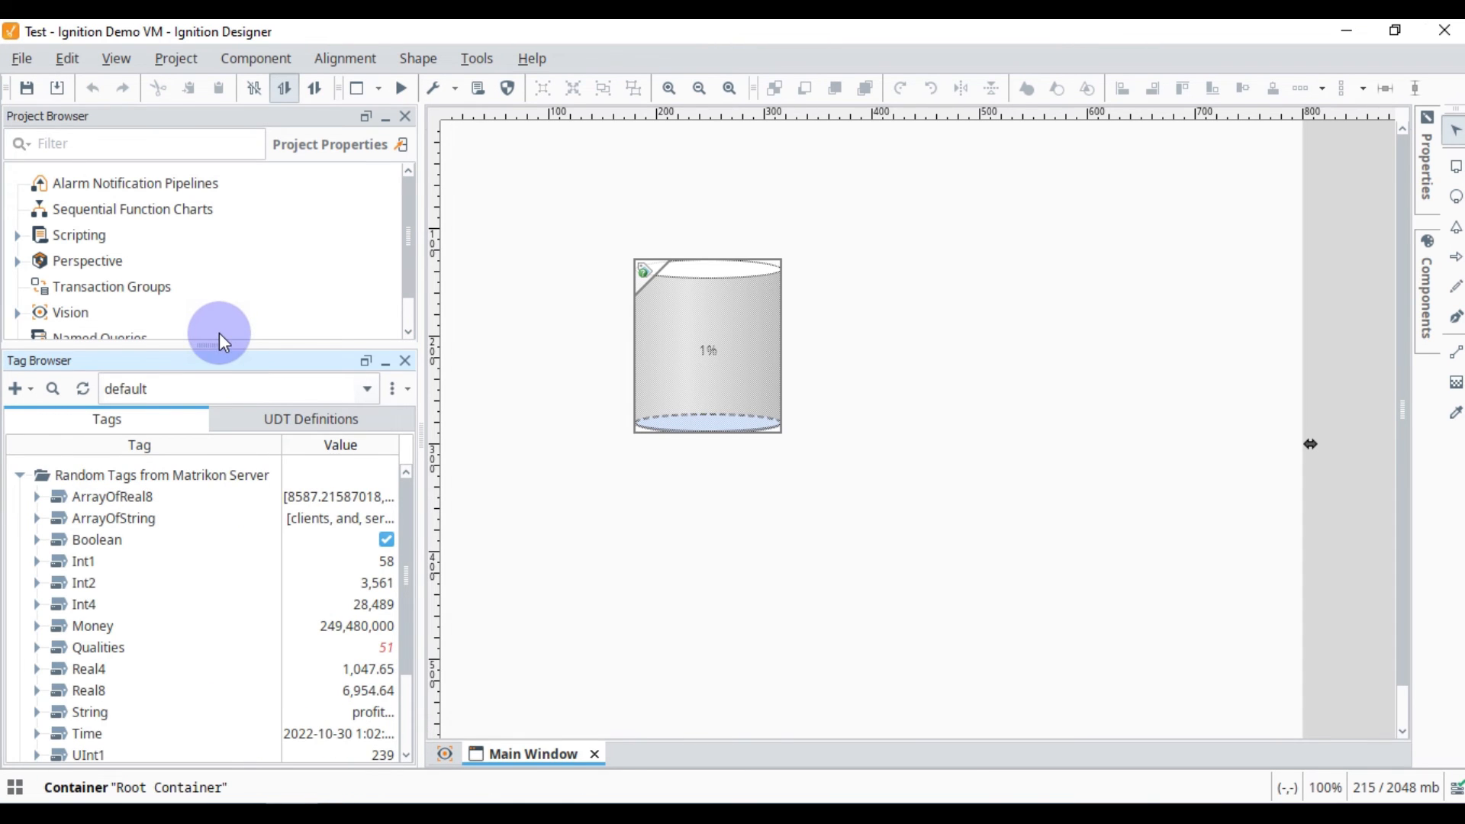
drag(214, 344, 210, 186)
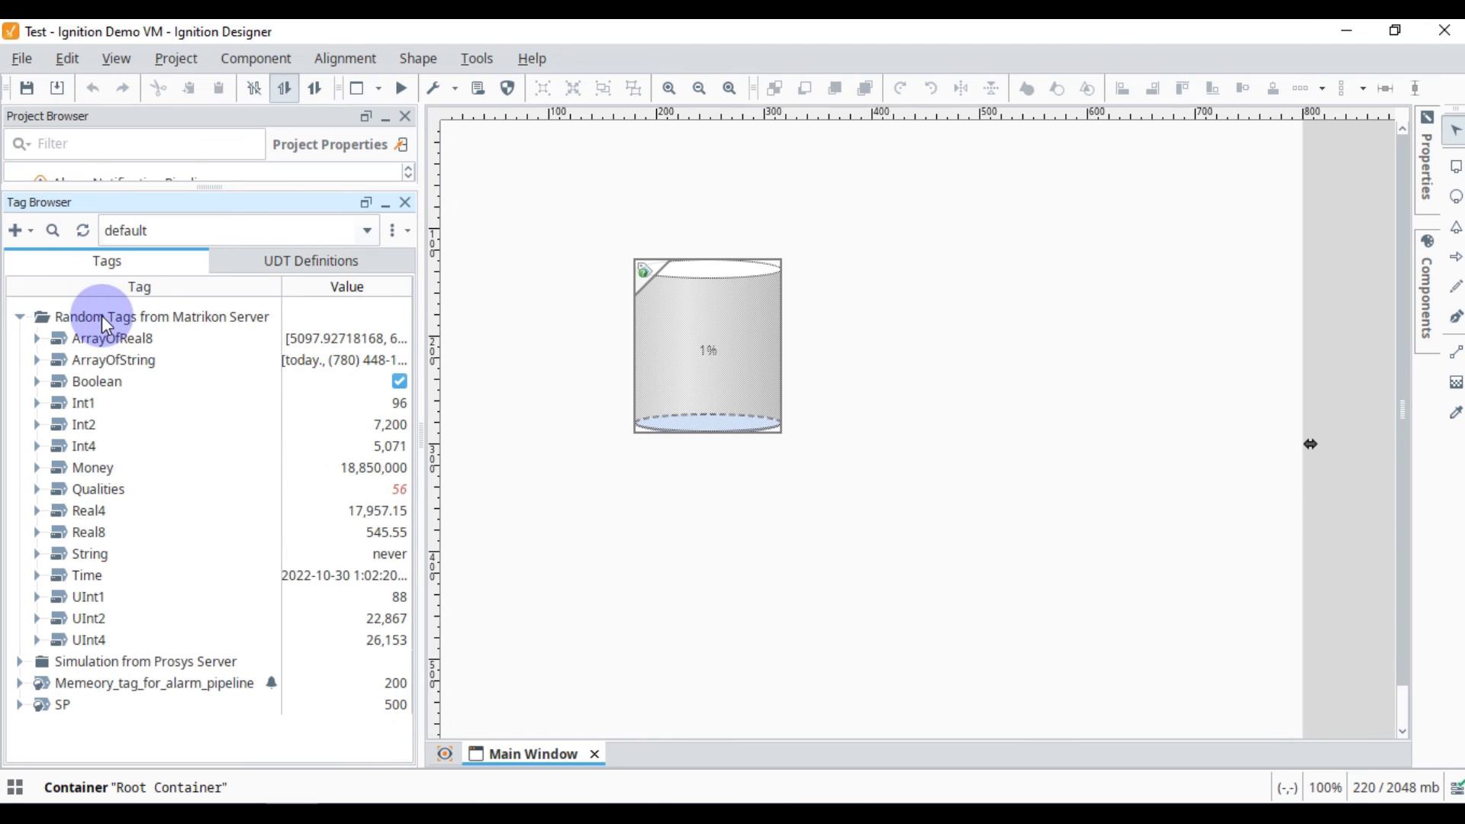
Add an LED Display bound to the Int1 tag beside the tank on the Main Window, and enlarge it to about 262 x 107.
click(97, 405)
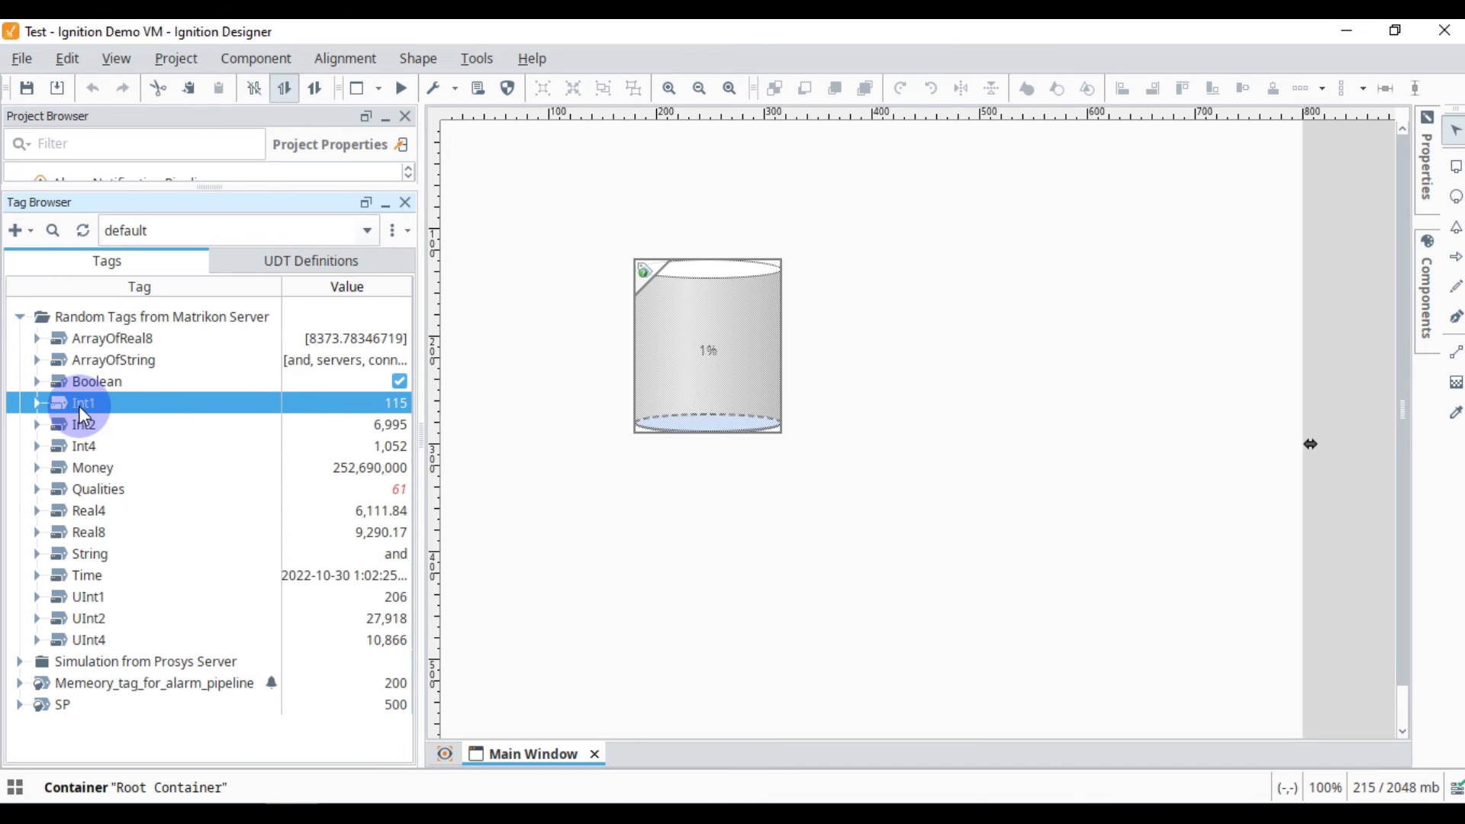
drag(80, 406, 897, 313)
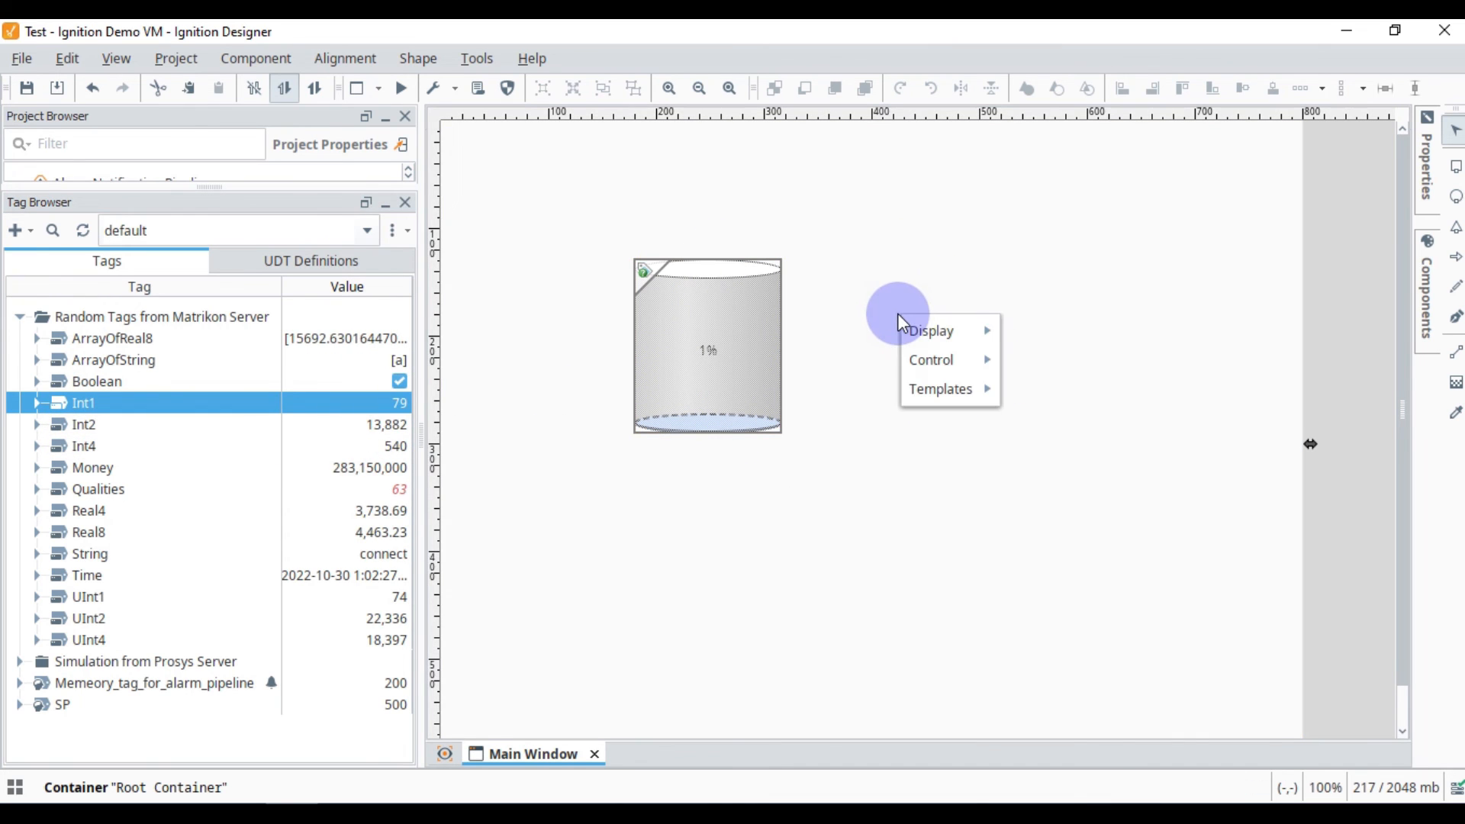
mouse_move(948, 328)
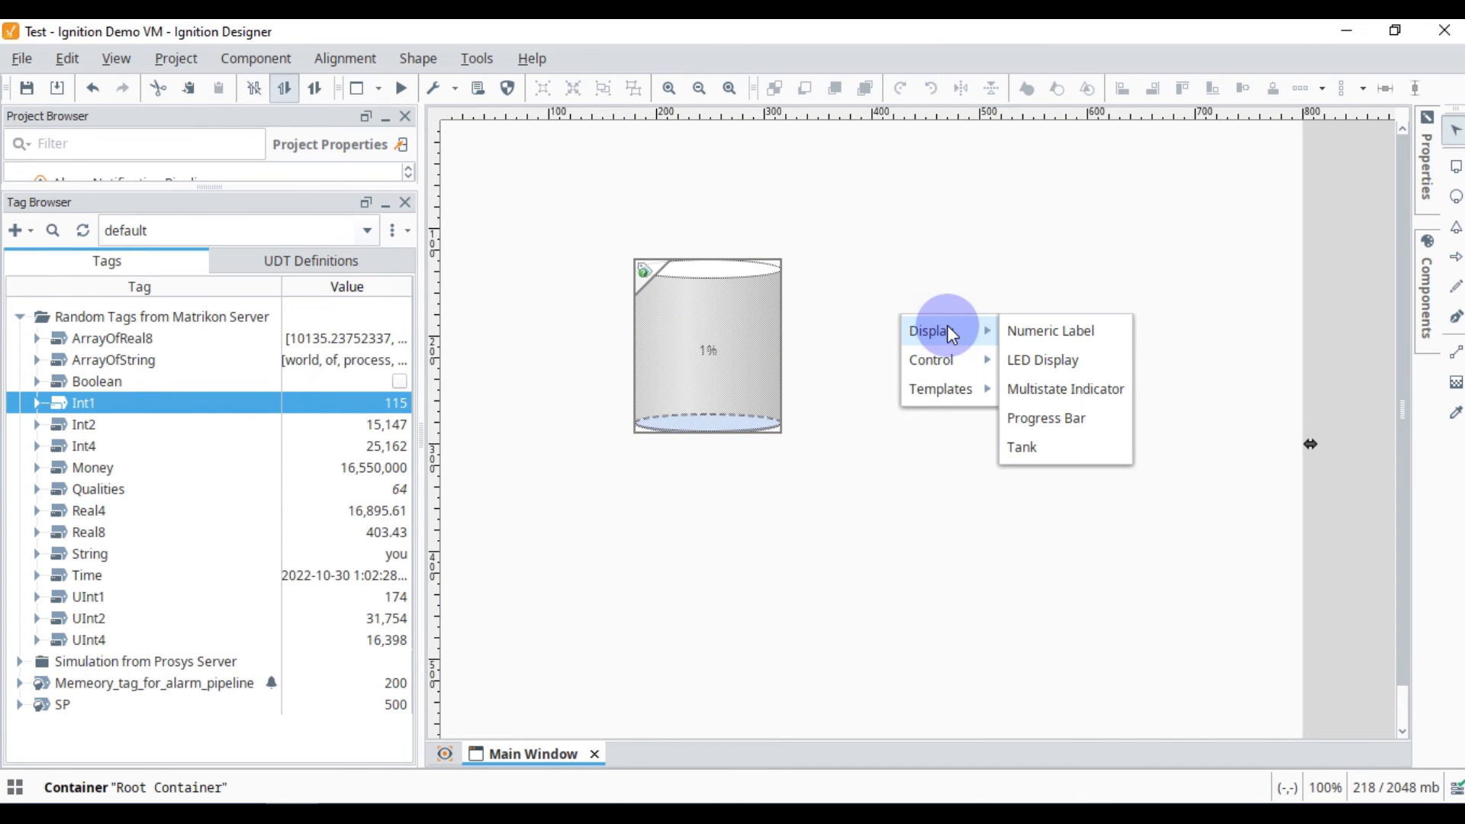
click(1063, 362)
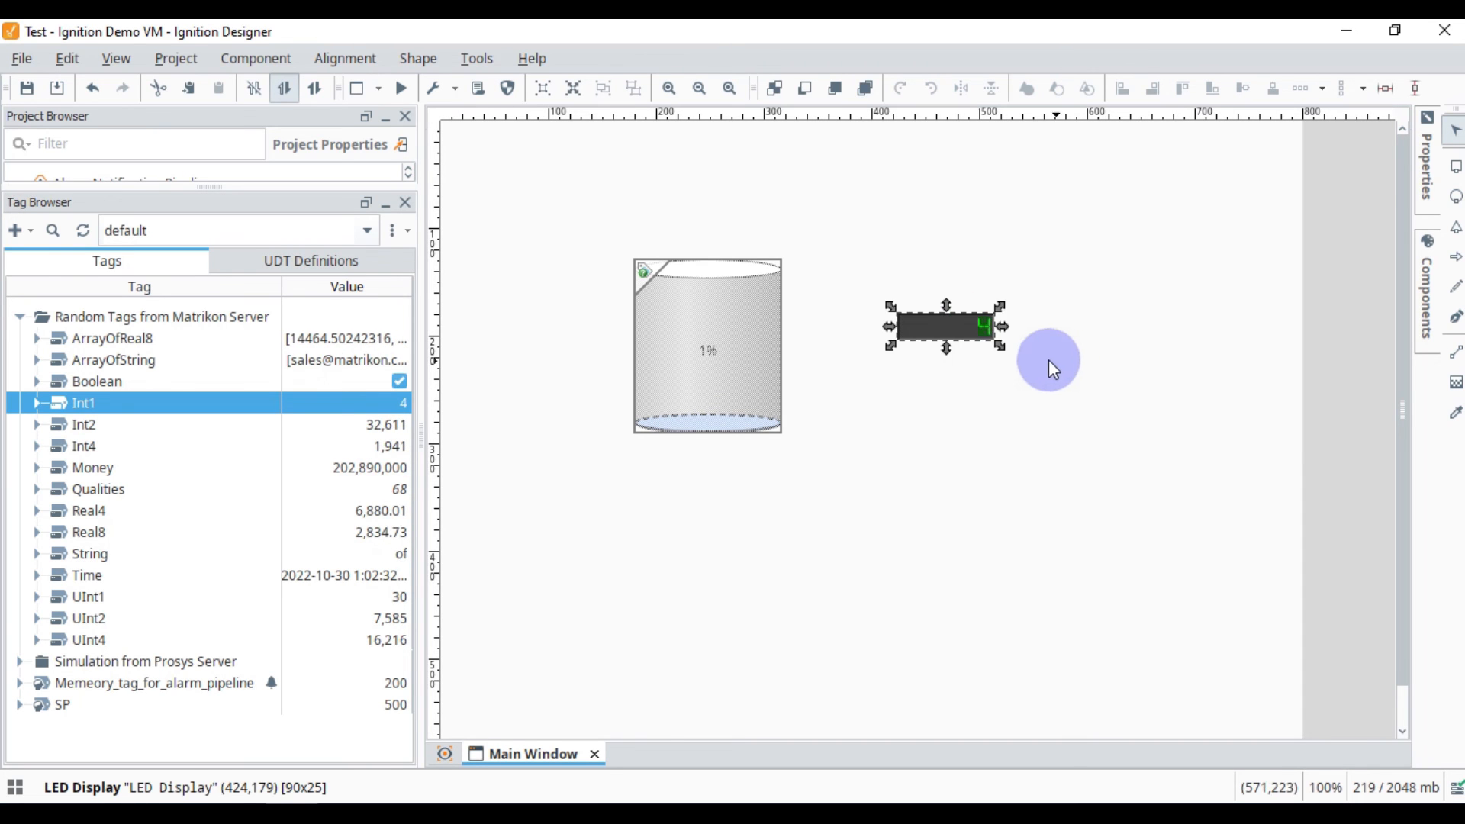
drag(1004, 345, 1187, 434)
drag(401, 407, 1021, 396)
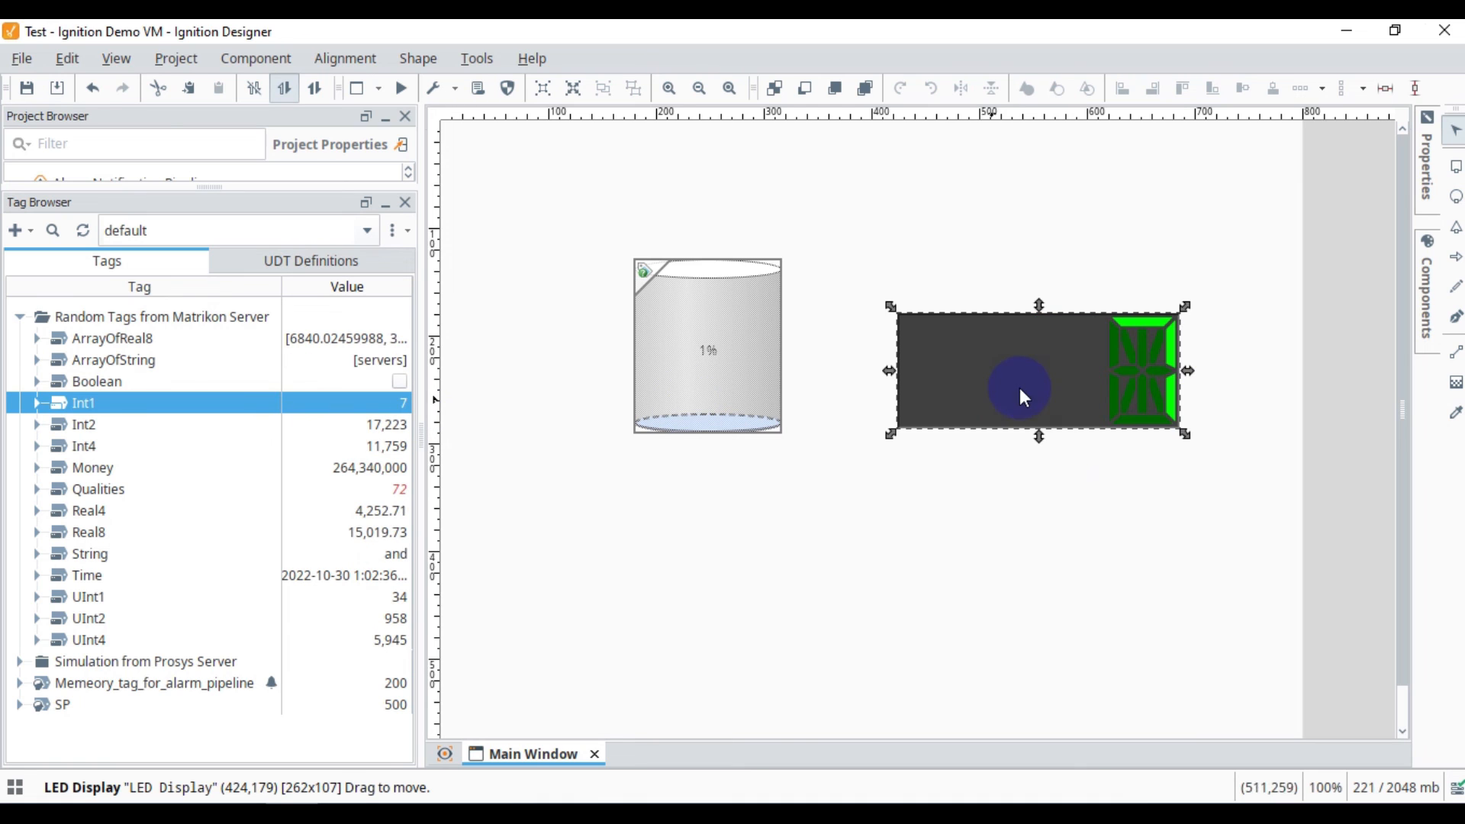